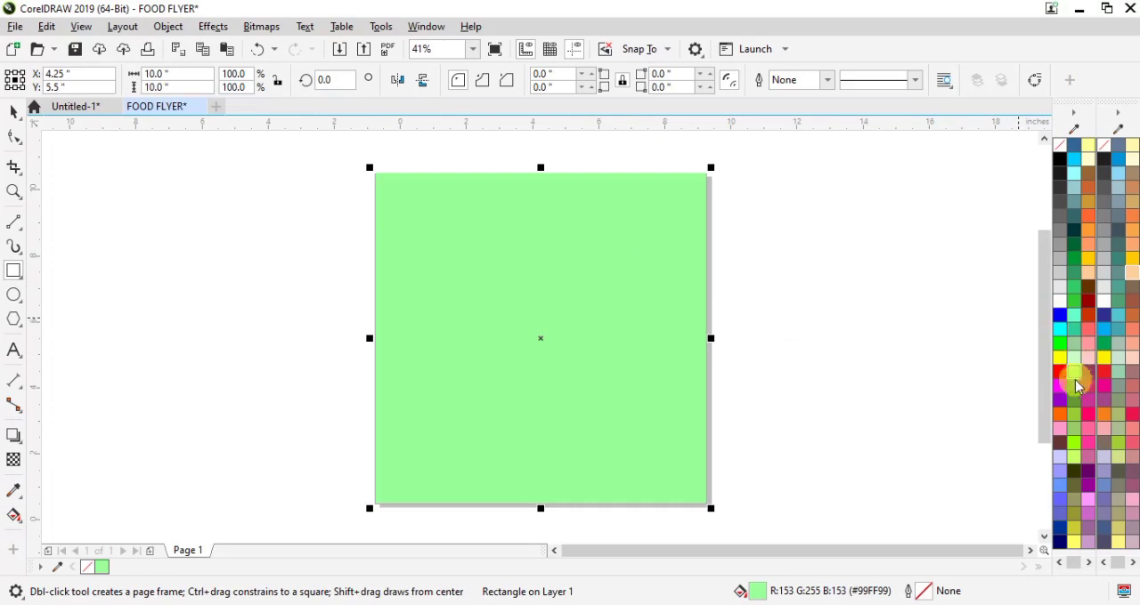
Step: Import all the images from the RESOURCES folder in File Explorer into the FOOD FLYER document in CorelDRAW
left_click(14, 111)
left_click(171, 284)
key("alt+Tab")
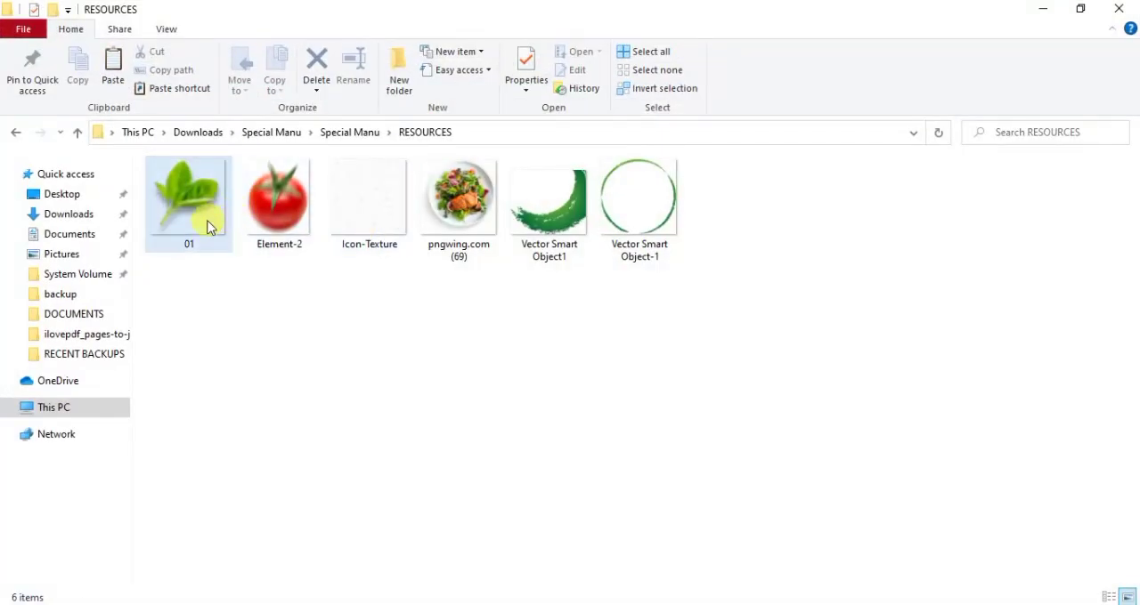
key("ctrl+a")
left_click_drag(360, 231, 210, 360)
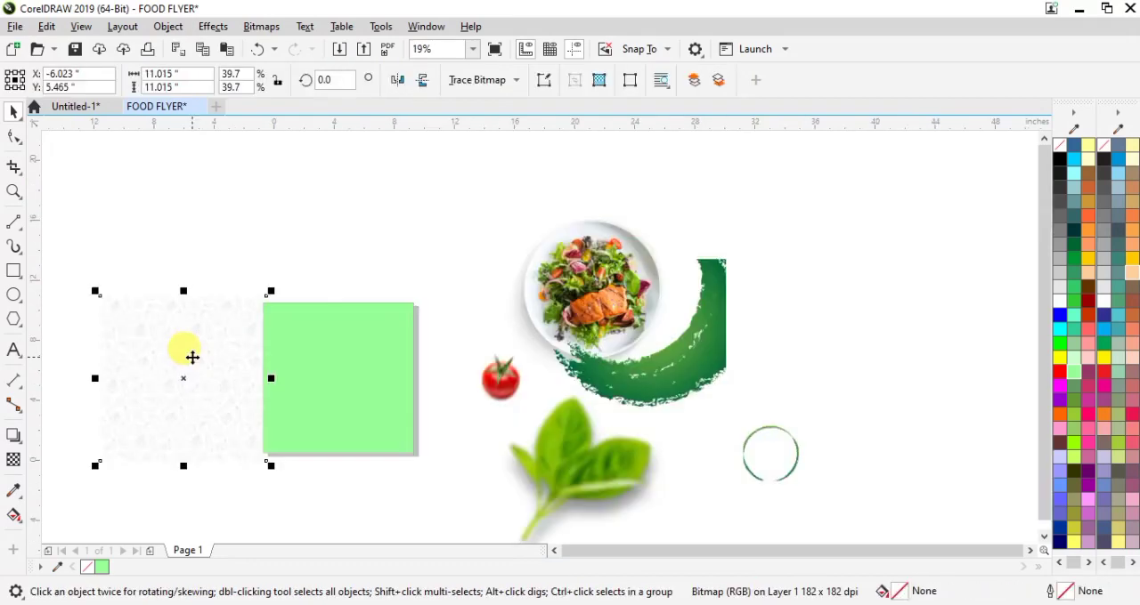
scroll(191, 356, "up", 1)
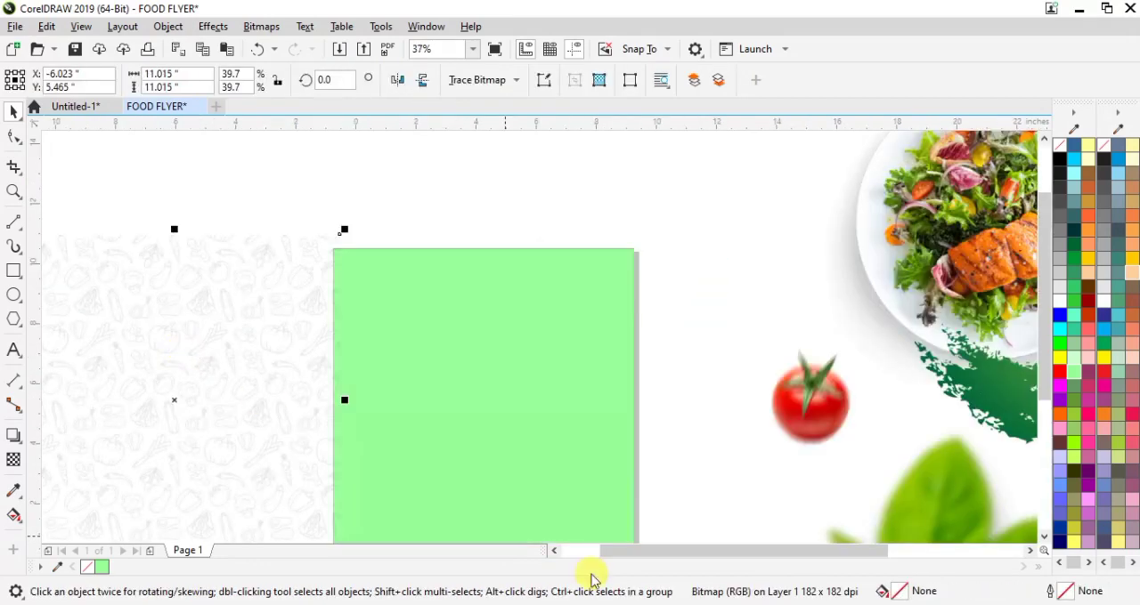
Step: PowerClip the vegetable icon texture inside the light green background square
left_click_drag(621, 554, 591, 552)
left_click_drag(1043, 383, 1043, 430)
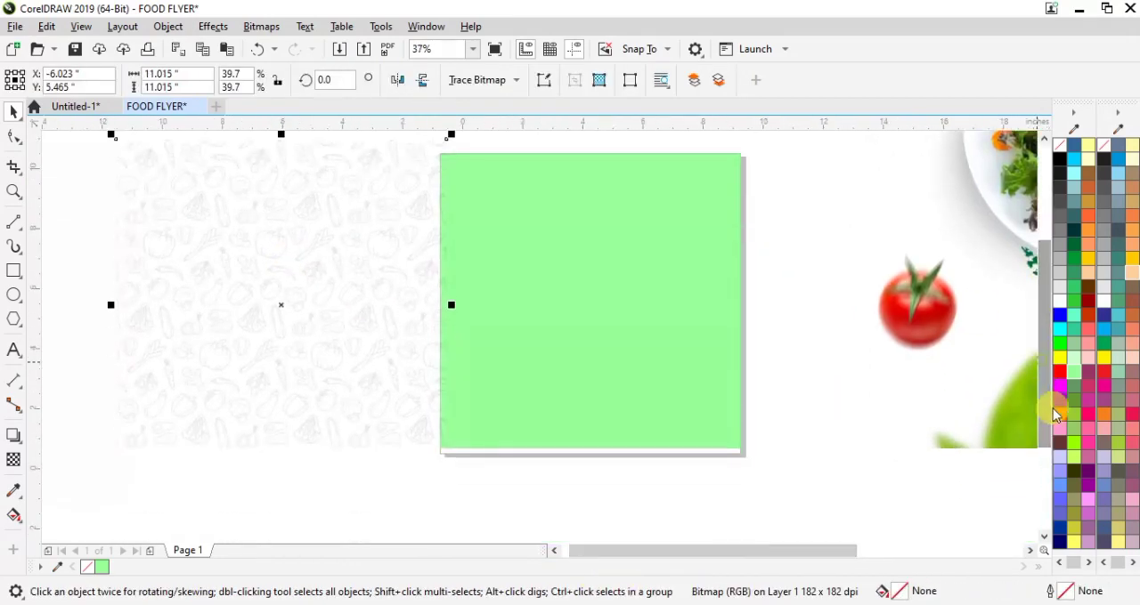
right_click(276, 283)
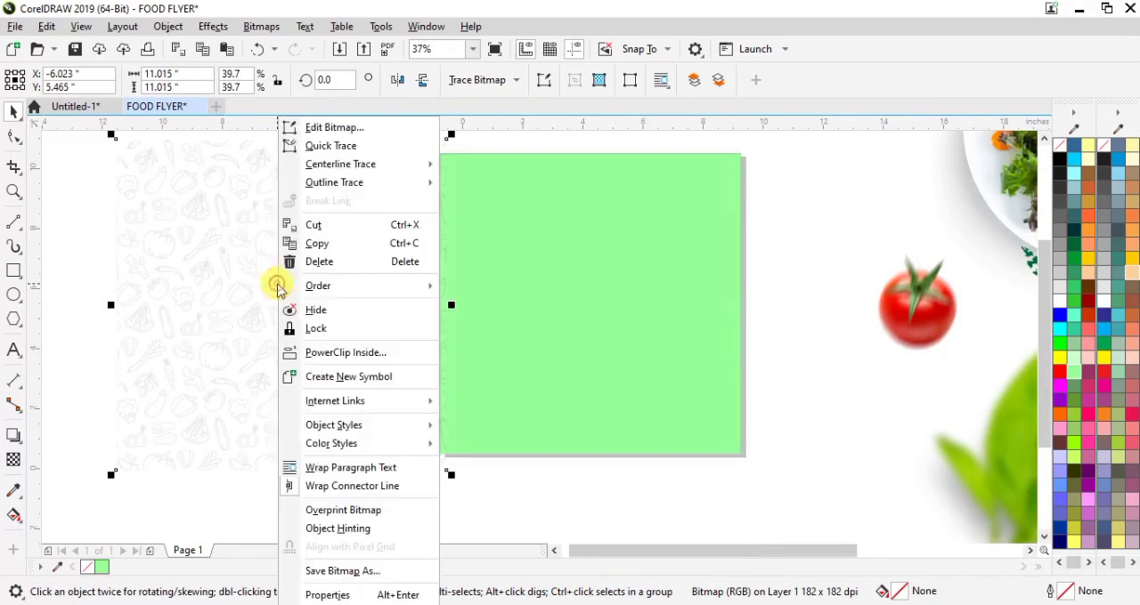
left_click(339, 353)
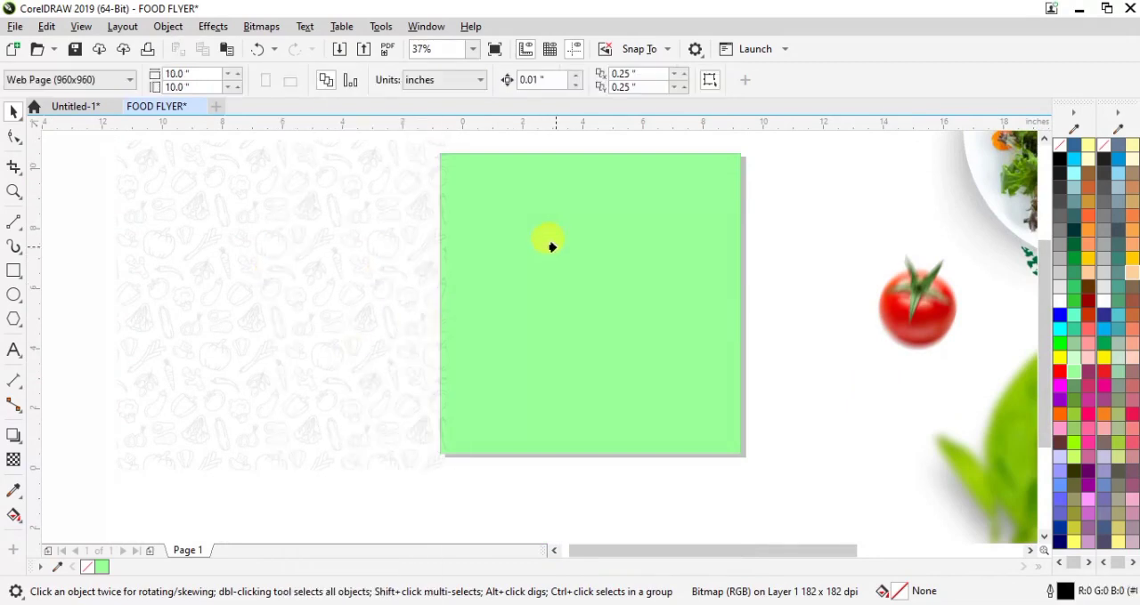
left_click(583, 259)
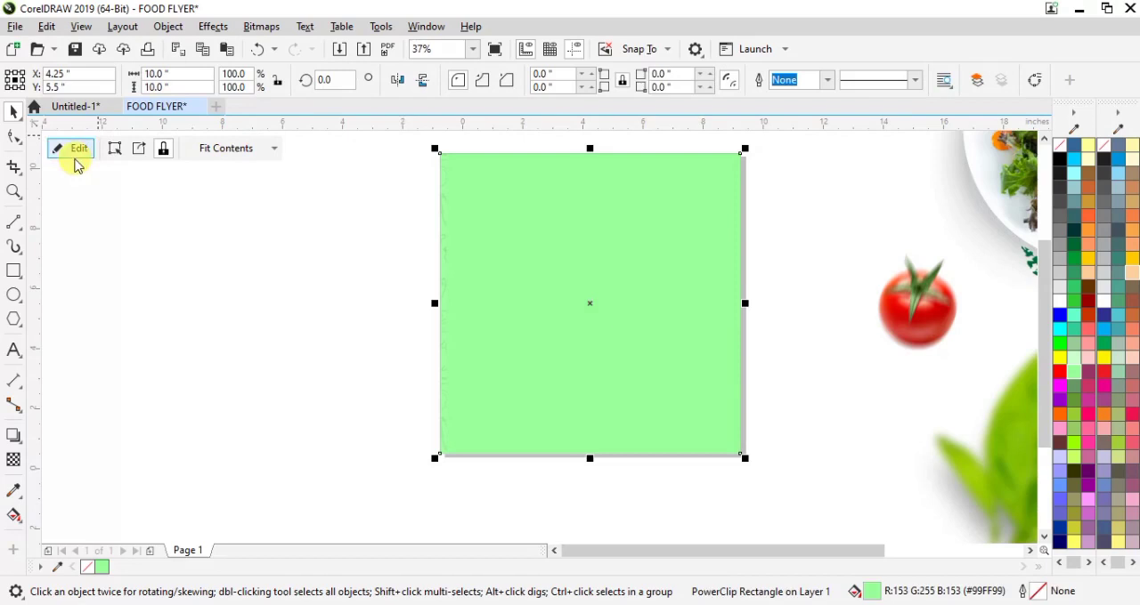
Step: Edit the background's PowerClip contents so the vegetable texture covers the whole green square, and finish editing
left_click(75, 151)
left_click(330, 303)
left_click_drag(330, 303, 610, 305)
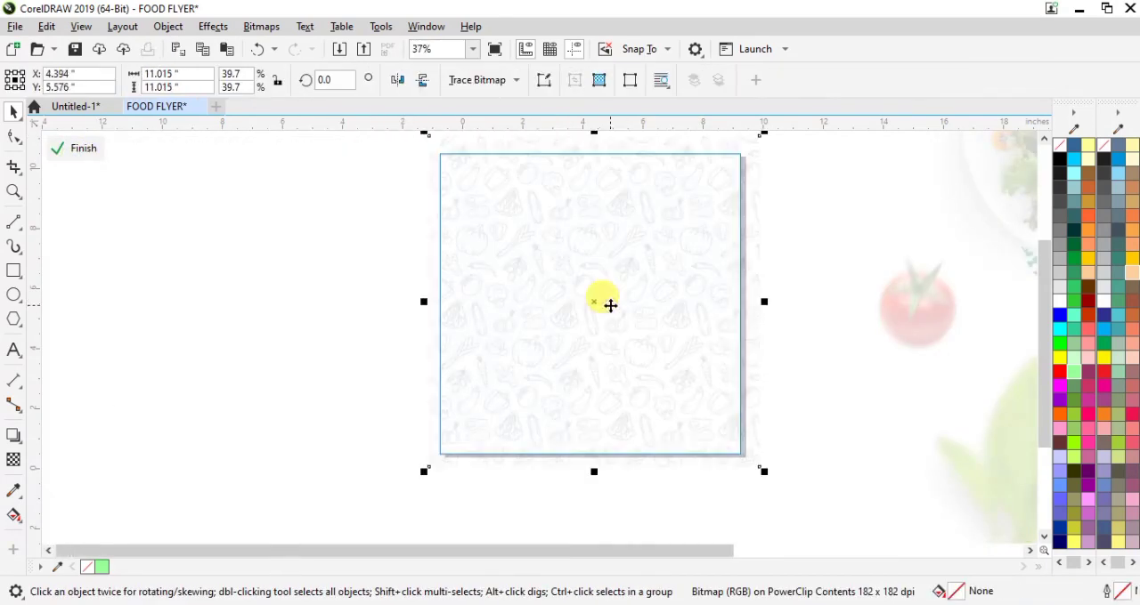
left_click(82, 152)
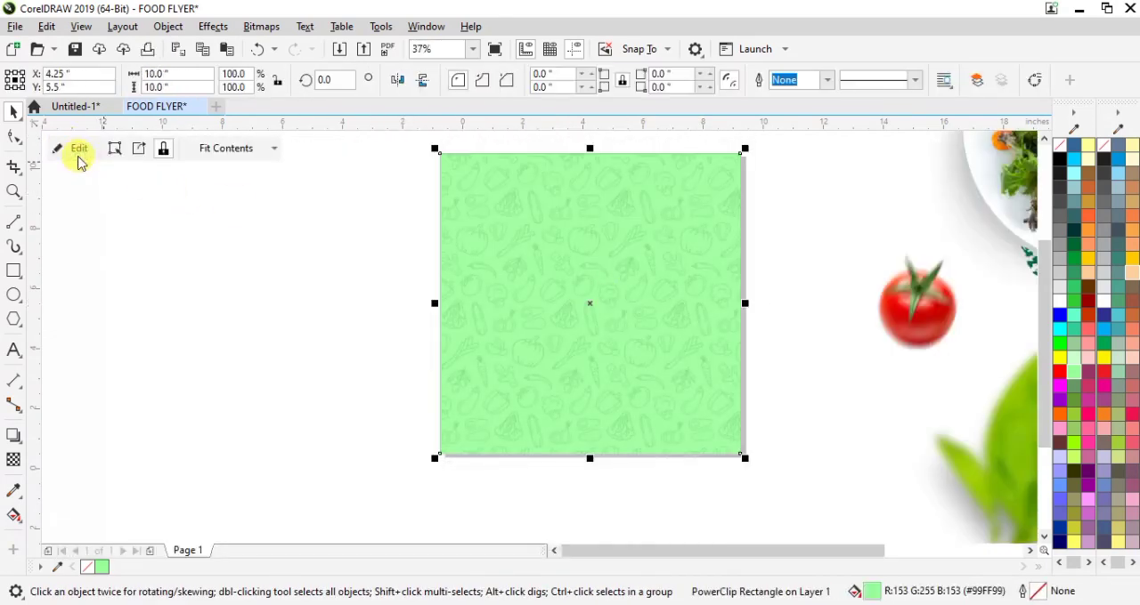
left_click(821, 256)
Step: Scale the salad plate image down to about 5.48 in wide and place it beside the flyer
left_click_drag(998, 186, 284, 351)
left_click_drag(520, 158, 371, 305)
left_click_drag(311, 380, 609, 299)
left_click_drag(603, 293, 299, 278)
Step: Enlarge the salad plate image slightly, move it onto the flyer and center it on the page
left_click_drag(734, 556, 828, 554)
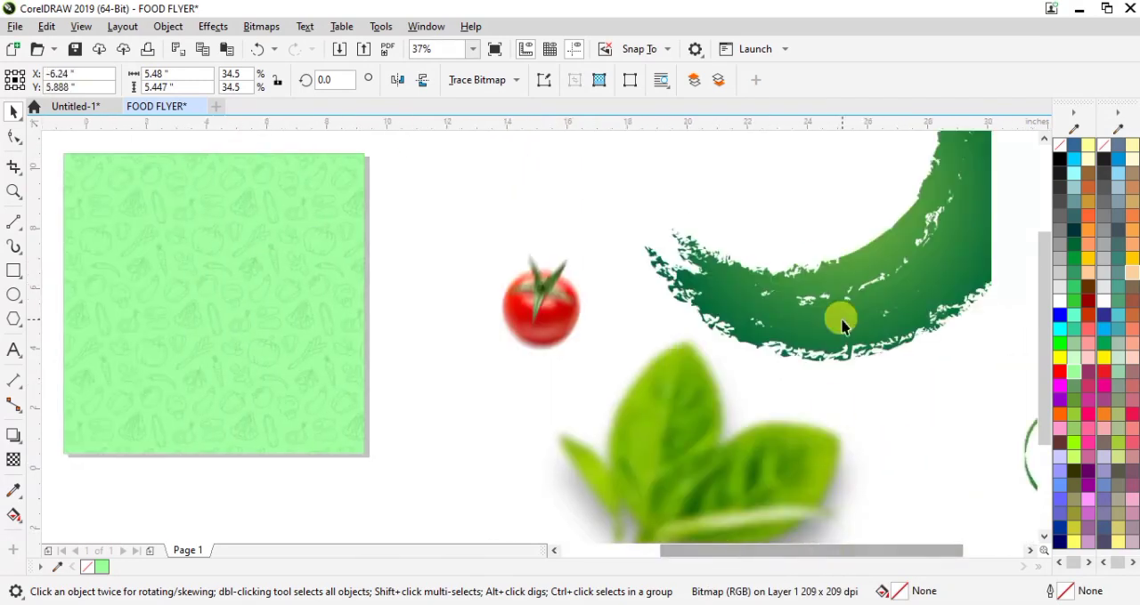
scroll(896, 238, "down", 2)
left_click(895, 231)
left_click(411, 256)
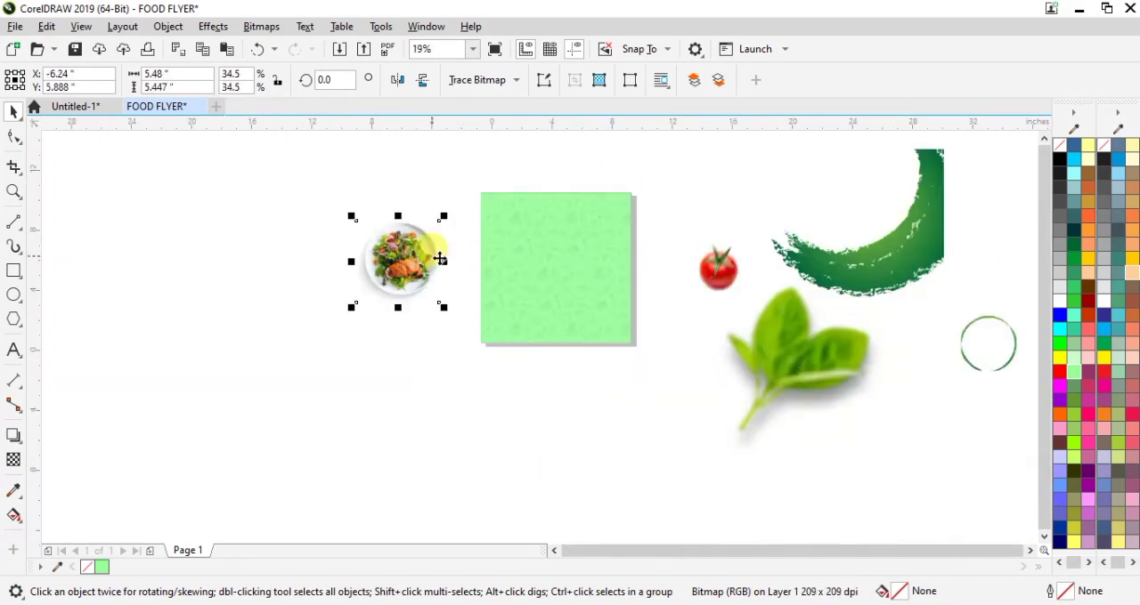
left_click_drag(441, 305, 466, 326)
left_click_drag(411, 269, 568, 284)
key("p")
Step: Move the green brush stroke image onto the flyer, curving below the plate, and scale it to about 9.9 in wide
mouse_move(903, 253)
left_mouse_down()
mouse_move(675, 326)
mouse_move(657, 312)
mouse_move(590, 344)
left_mouse_up()
scroll(658, 312, "up", 1)
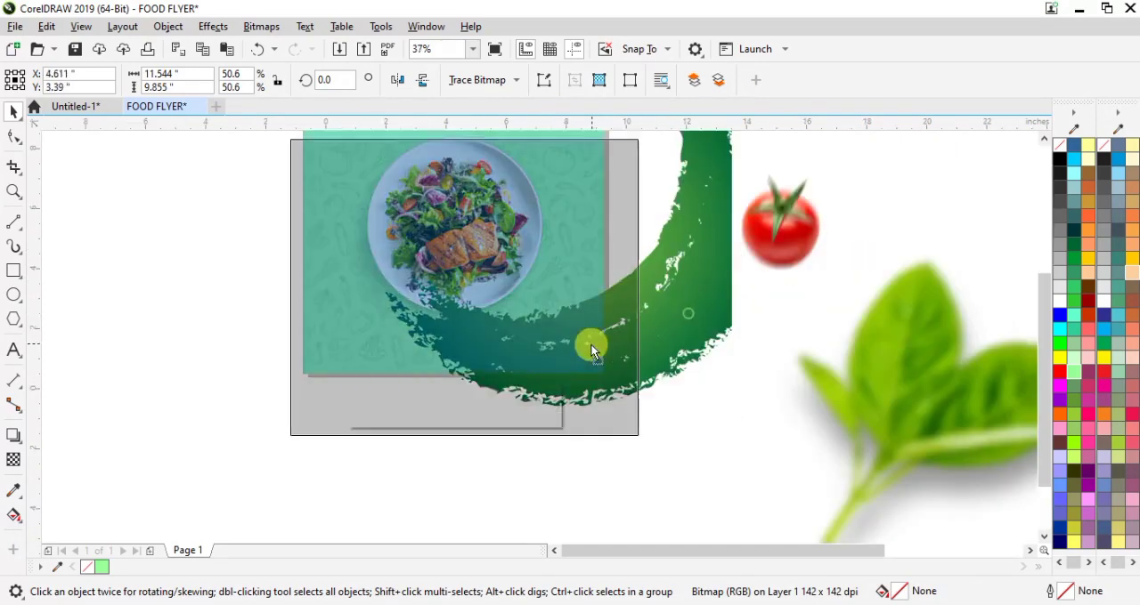
scroll(669, 298, "up", 1)
left_click_drag(632, 441, 586, 398)
mouse_move(526, 321)
left_mouse_down()
mouse_move(599, 327)
mouse_move(583, 316)
left_mouse_up()
Step: PowerClip the green brush stroke inside the flyer's background square
scroll(583, 316, "down", 2)
right_click(582, 316)
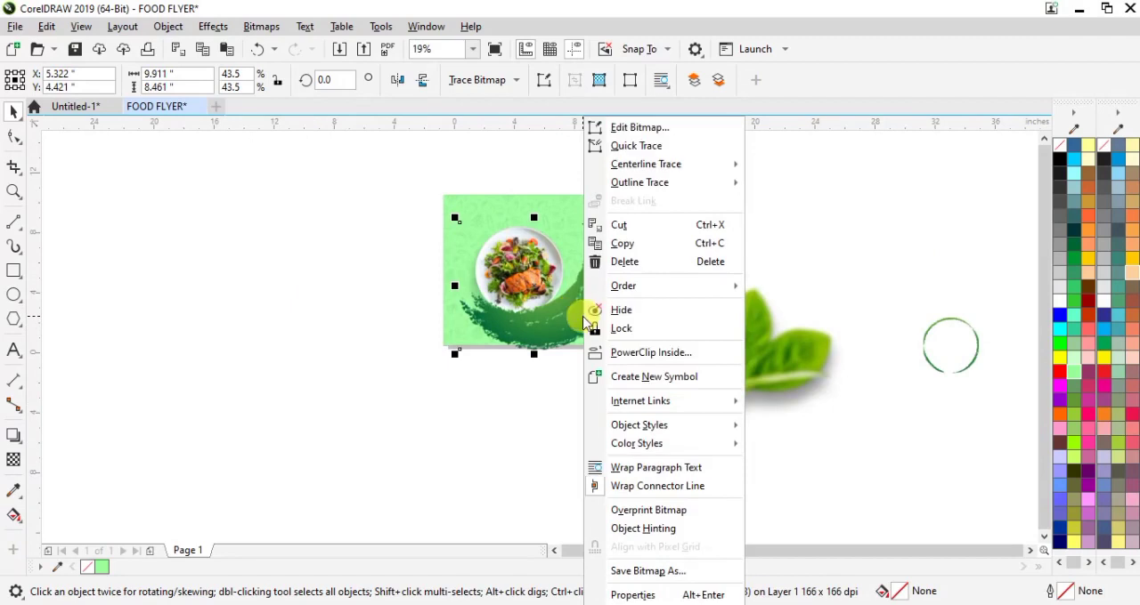
left_click(645, 358)
left_click(450, 203)
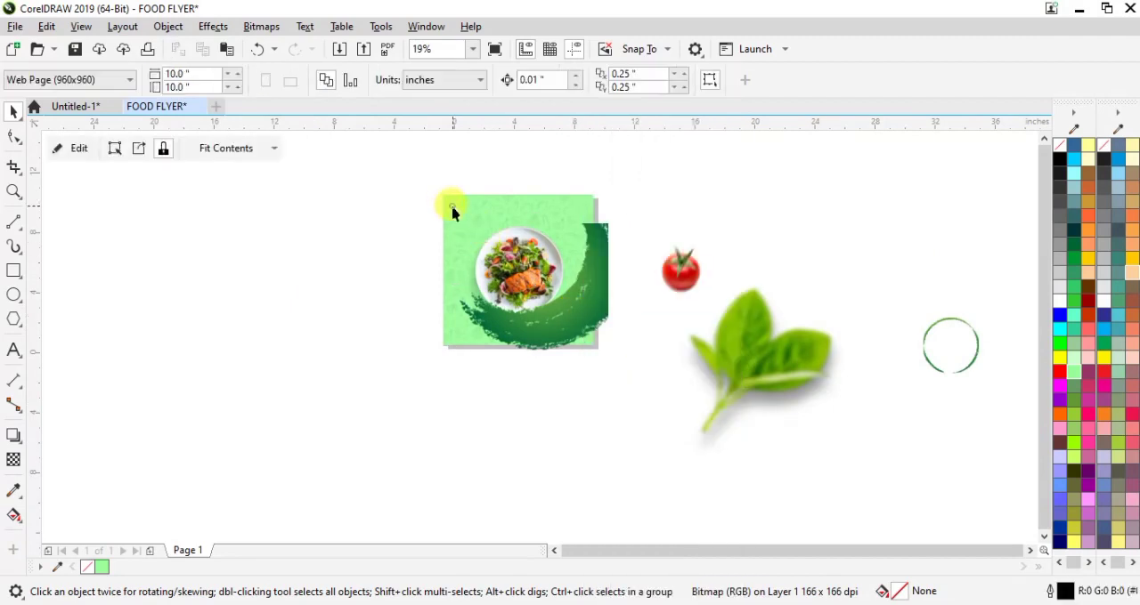
Step: Inside the background PowerClip, add a vertically mirrored copy of the brush stroke and place it directly above the original
left_click(62, 149)
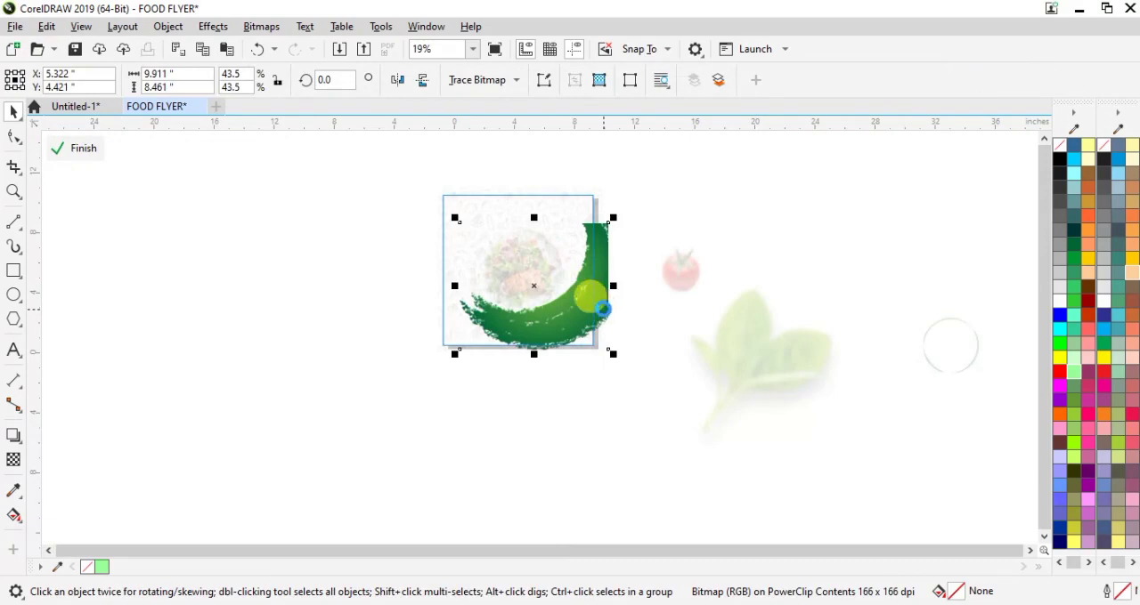
left_click(425, 80)
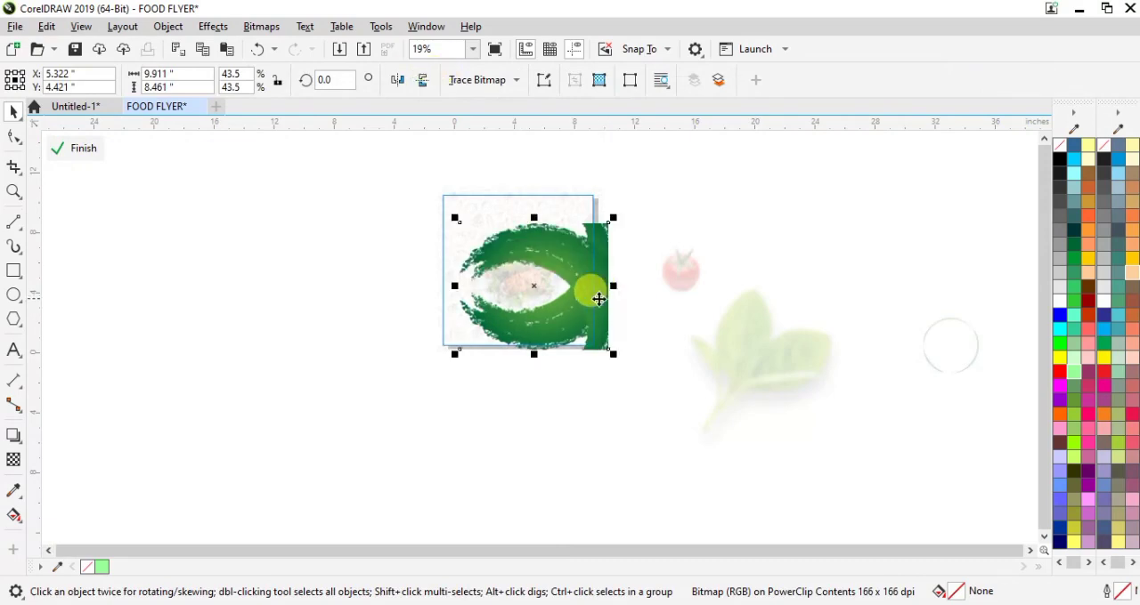
left_click_drag(593, 290, 592, 196)
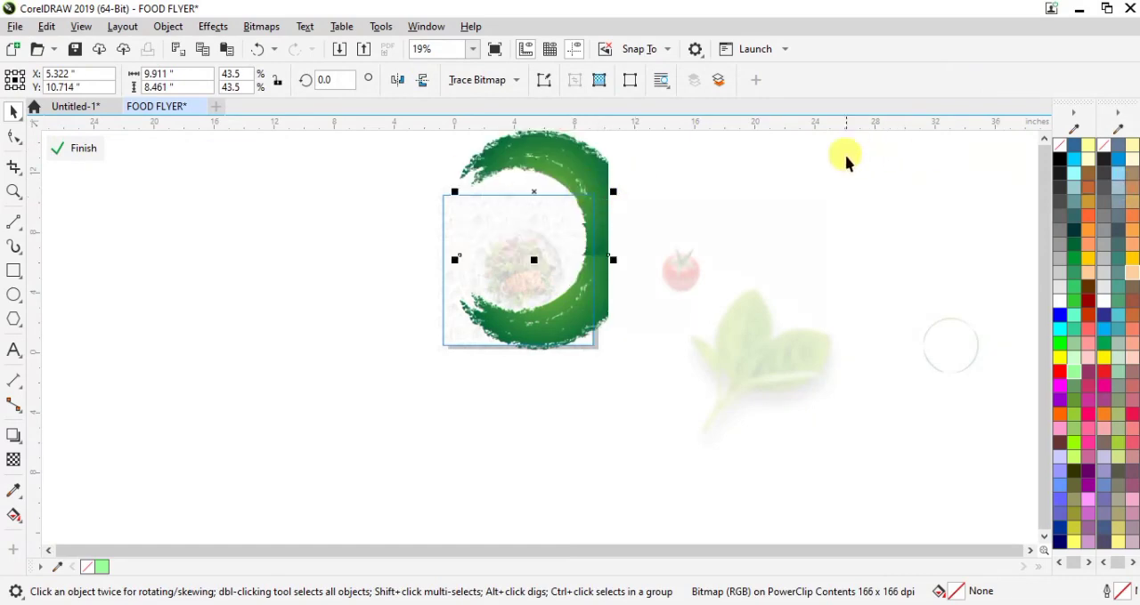
left_click(80, 148)
left_click(640, 212)
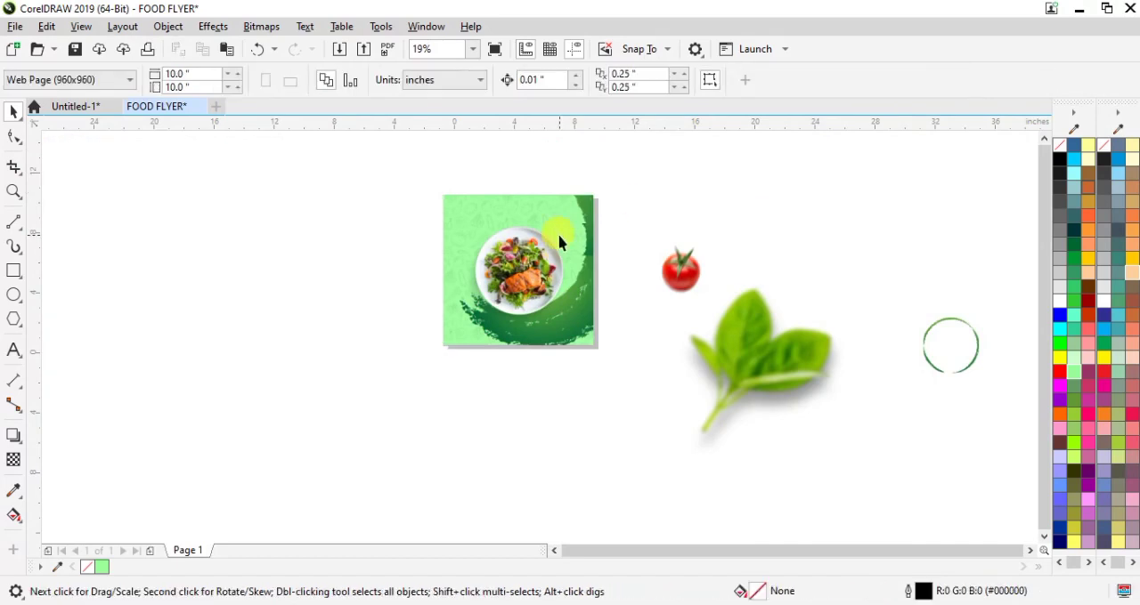
Step: Scale the basil leaves down to about 4 in wide below the tomato, and move the green ring next to the flyer
scroll(559, 242, "up", 2)
left_click(925, 474)
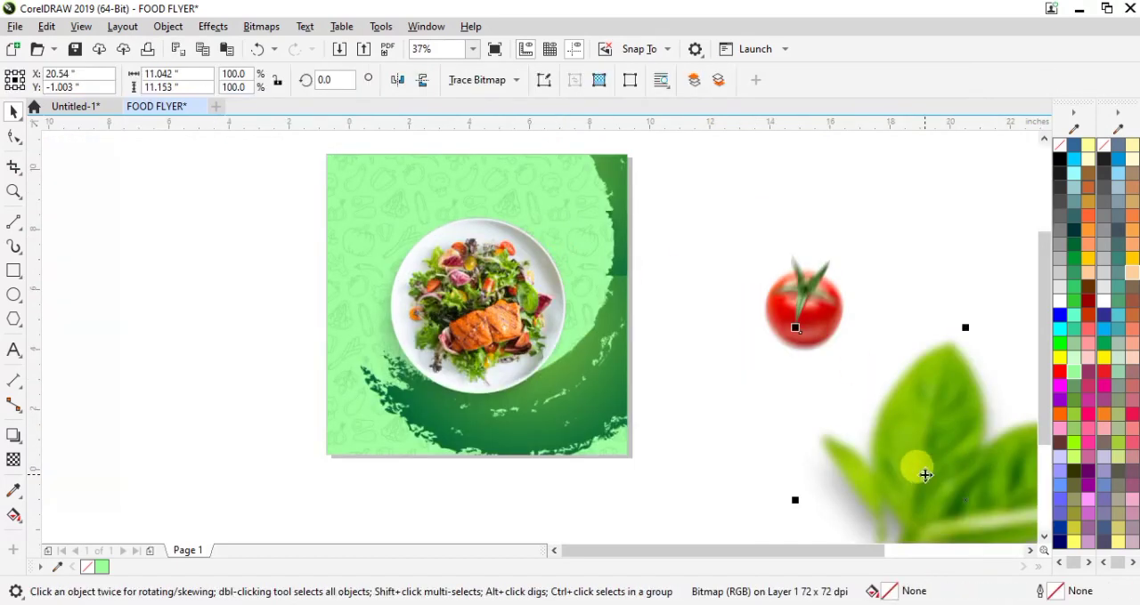
scroll(925, 475, "down", 2)
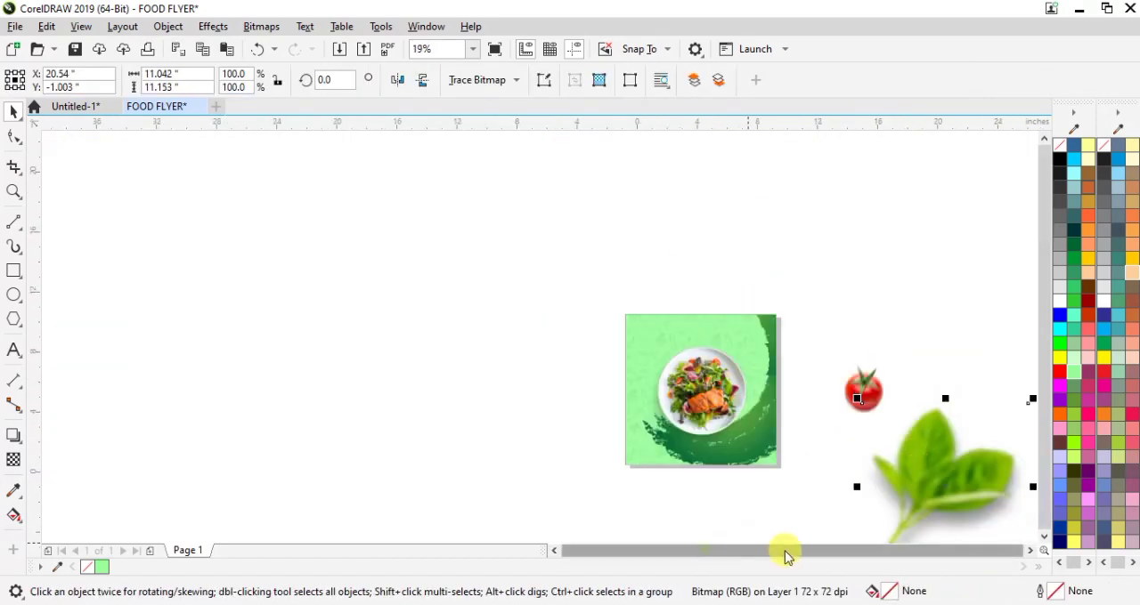
scroll(1043, 352, "up", 1)
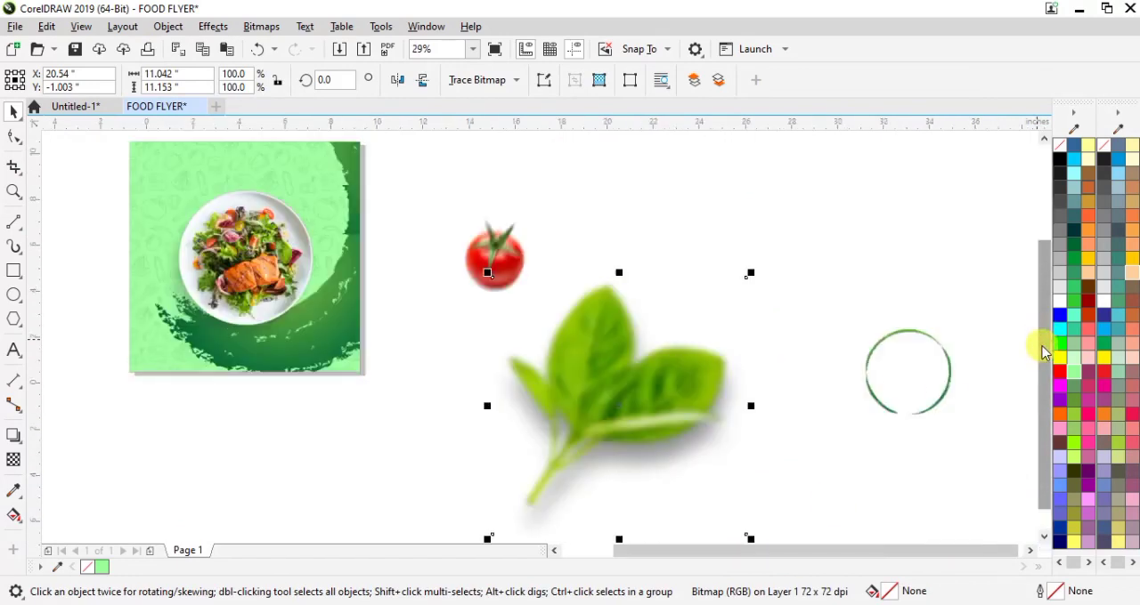
left_click(891, 368)
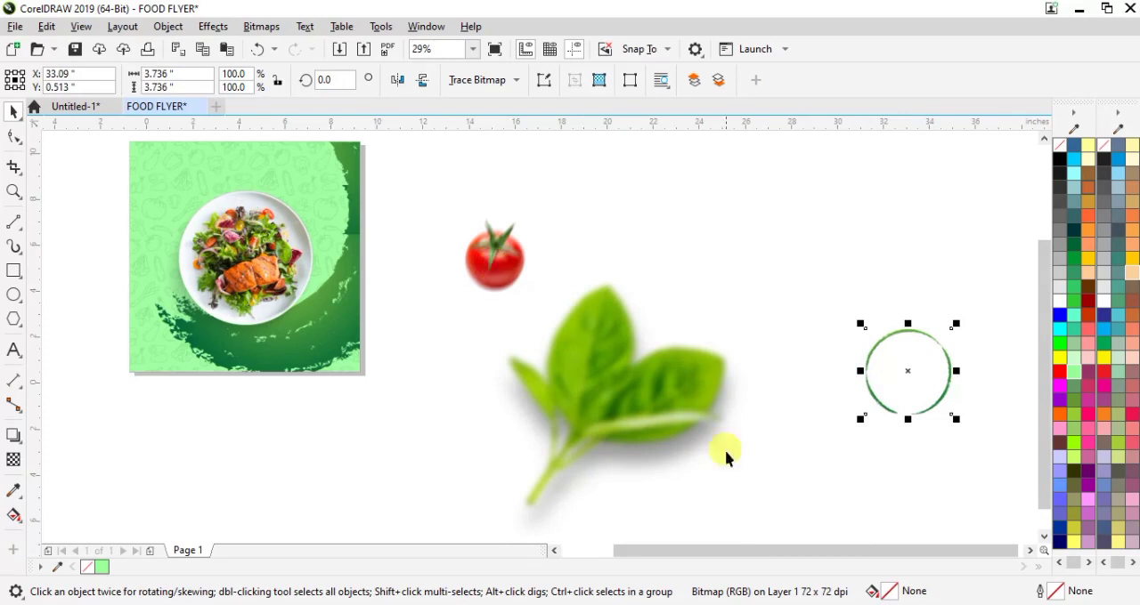
left_click_drag(678, 552, 647, 550)
left_click(757, 339)
left_click_drag(826, 273, 656, 374)
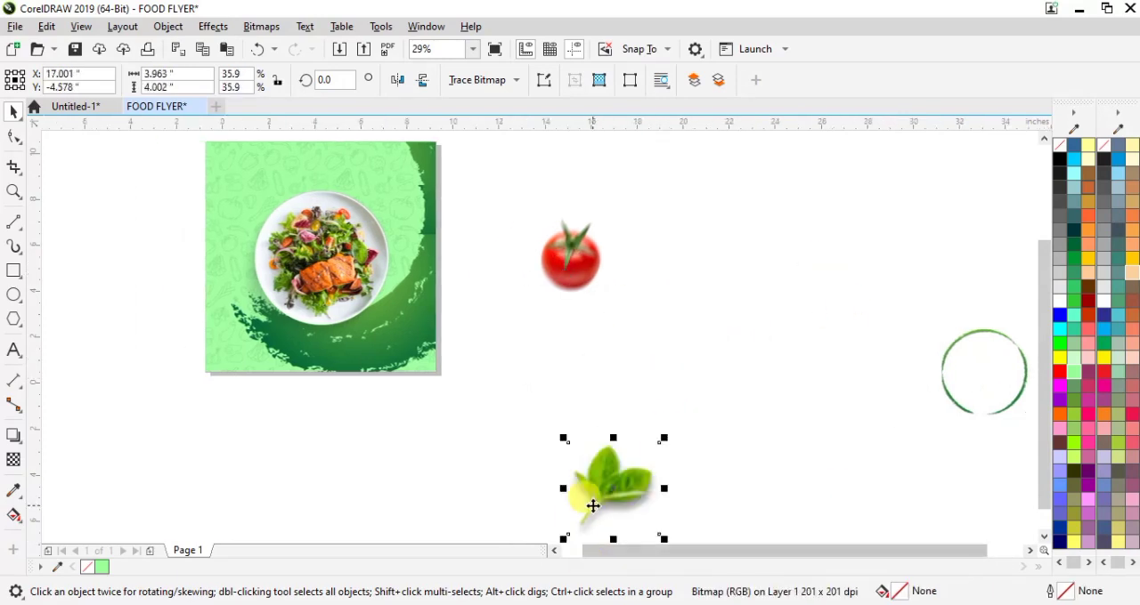
left_click_drag(592, 504, 535, 334)
left_click_drag(946, 385, 468, 239)
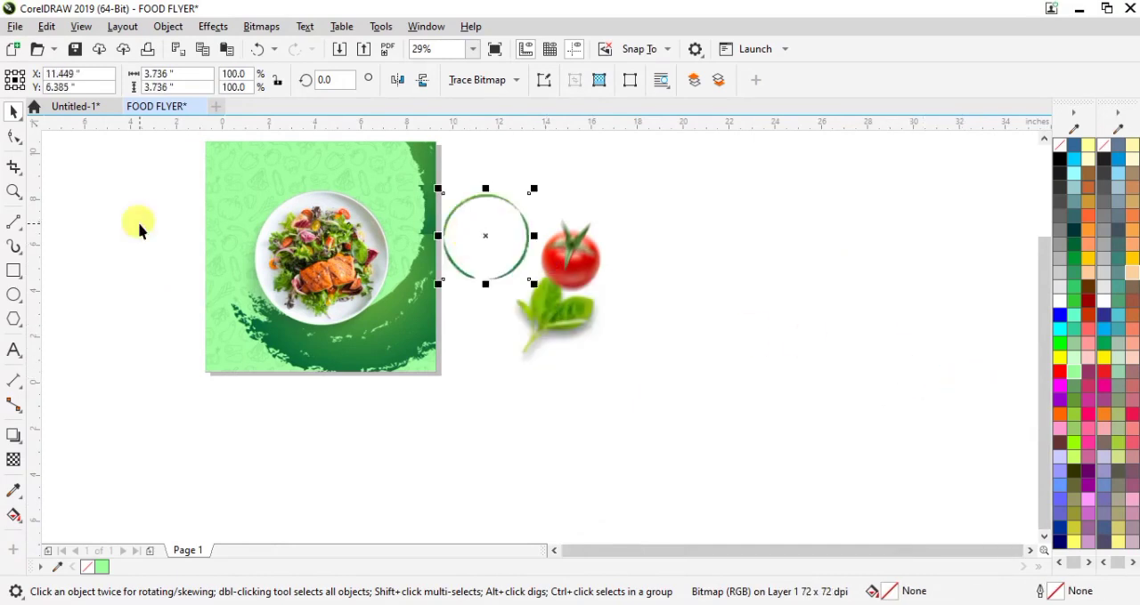
Step: Add the title text "Spicey", enlarge it to about 6.5 in wide and move it to the top of the flyer
left_click(14, 351)
left_click(475, 409)
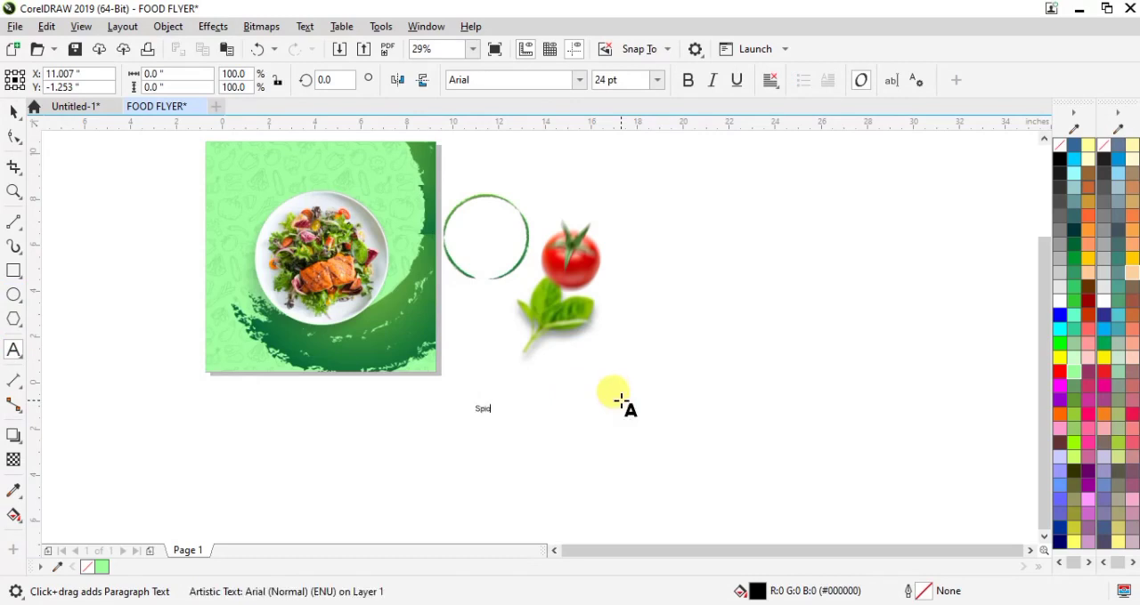
left_click(15, 112)
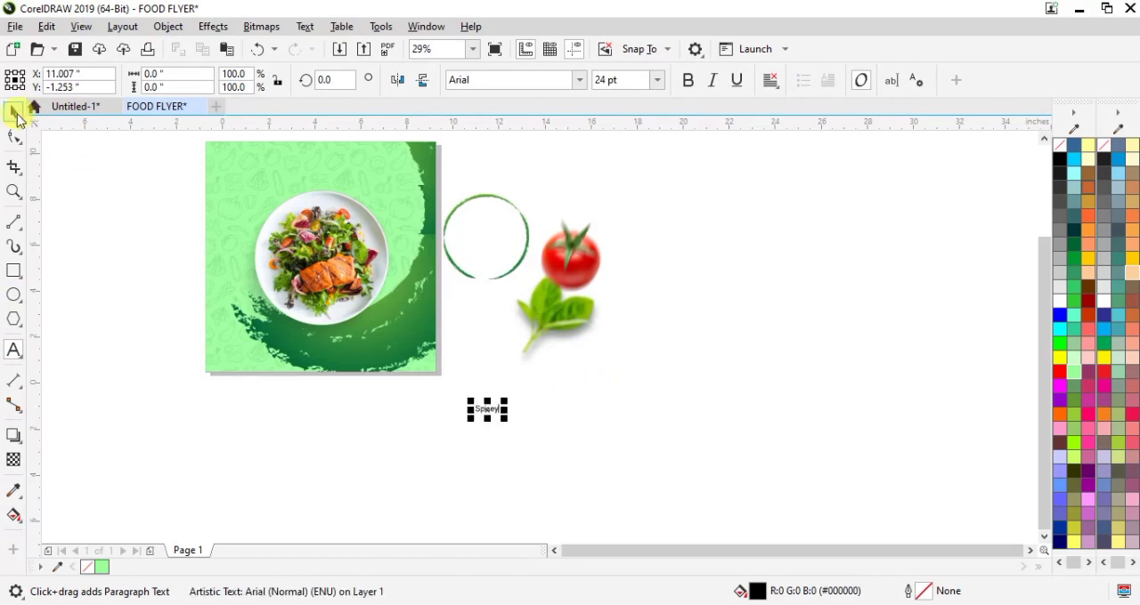
left_click_drag(503, 400, 602, 341)
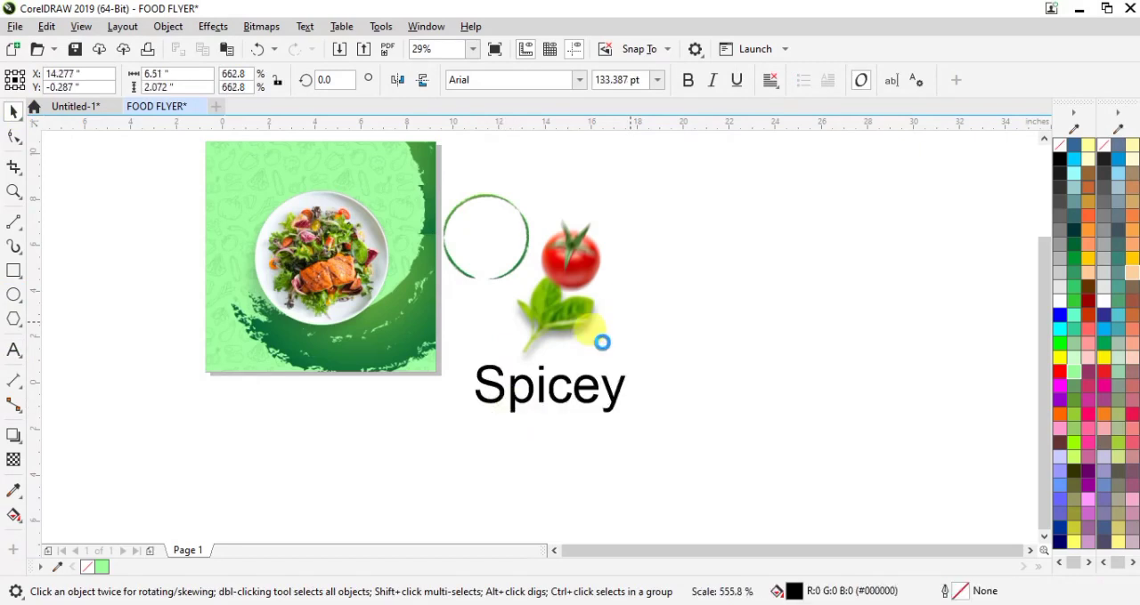
left_click_drag(540, 382, 330, 181)
Step: Set the title's font to Caprica Script Personal Use
scroll(329, 181, "up", 2)
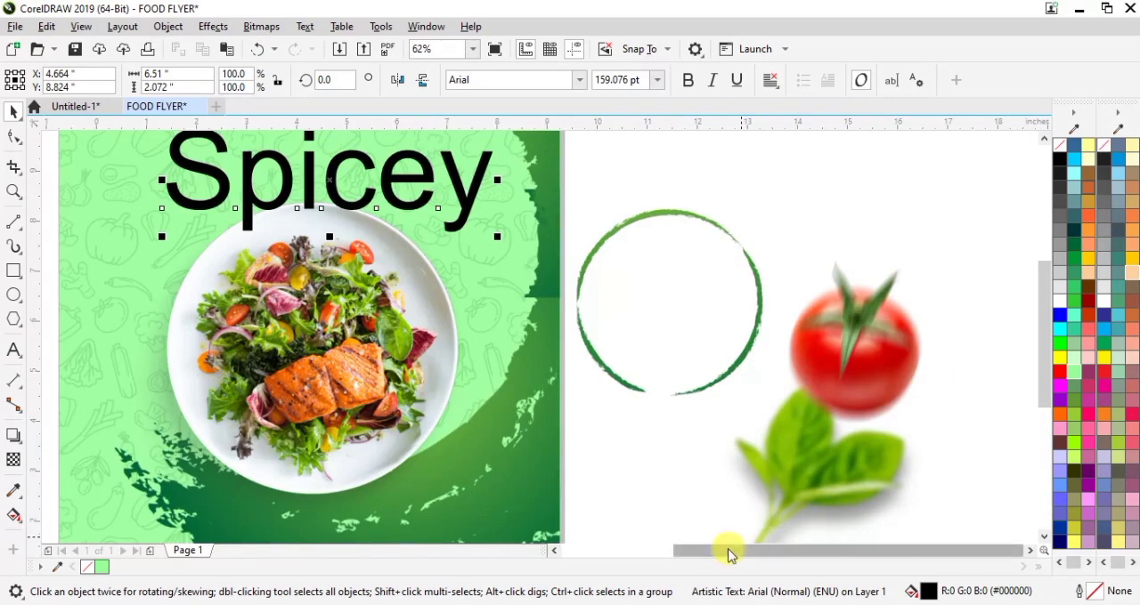
left_click_drag(724, 552, 665, 541)
left_click_drag(1042, 341, 1027, 308)
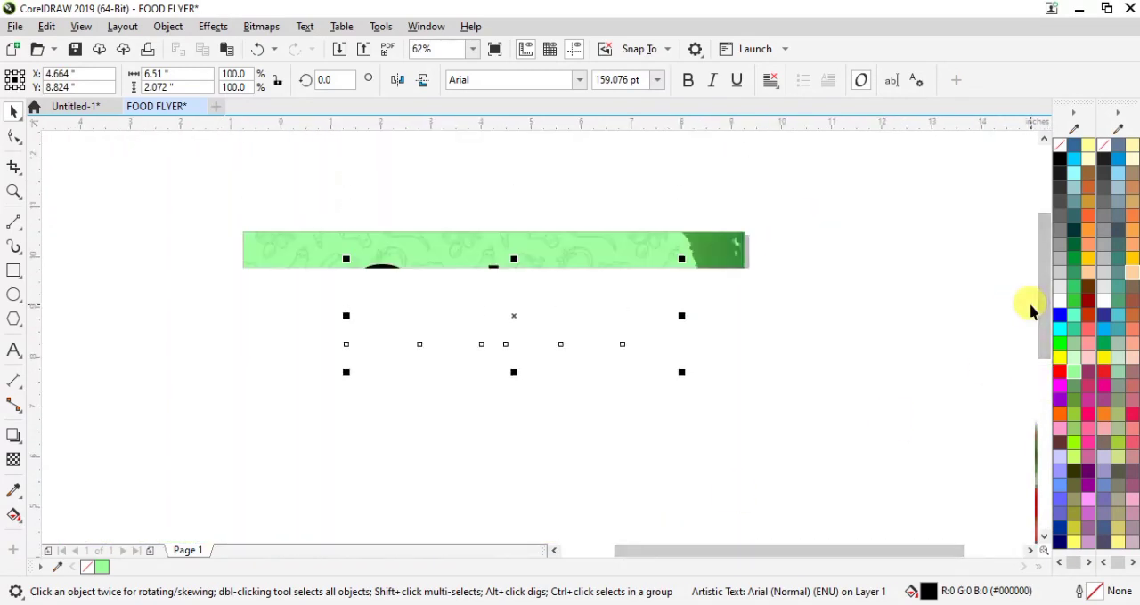
left_click(580, 80)
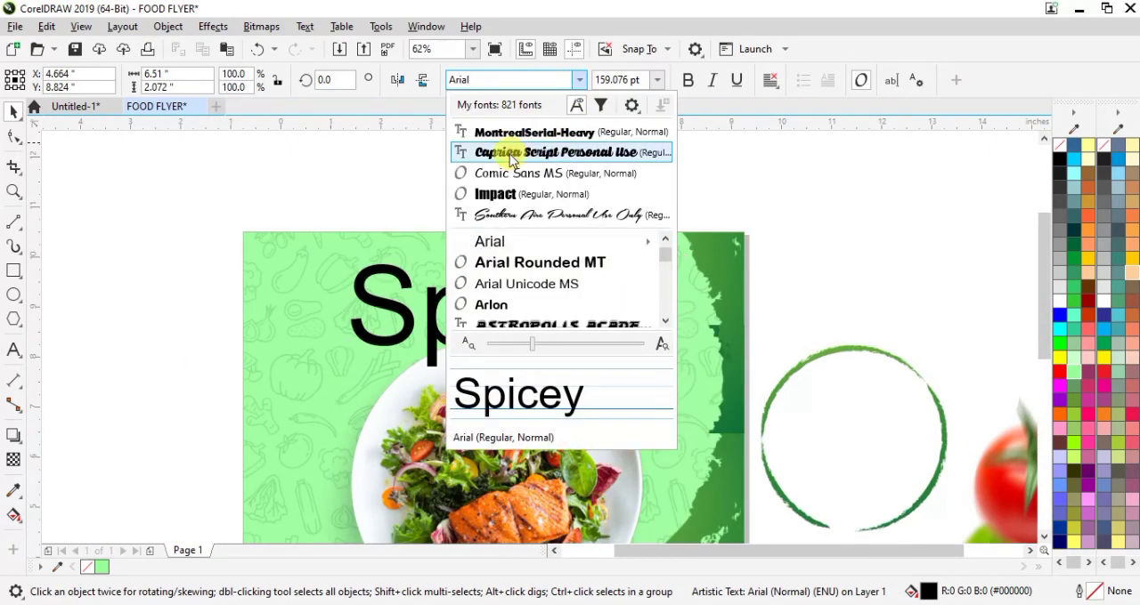
left_click(494, 96)
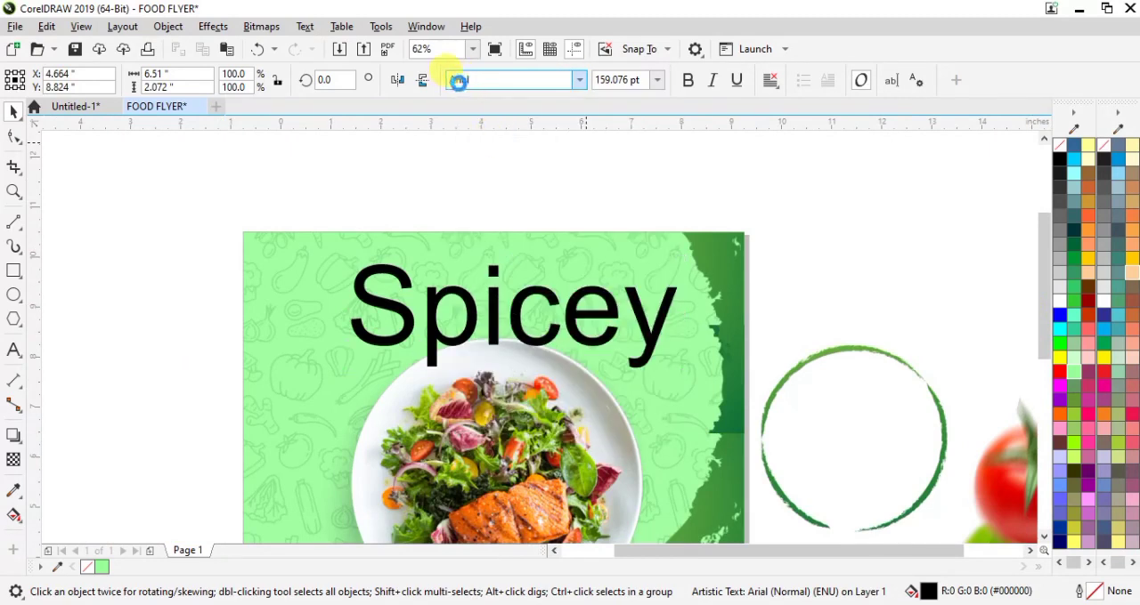
left_click(524, 253)
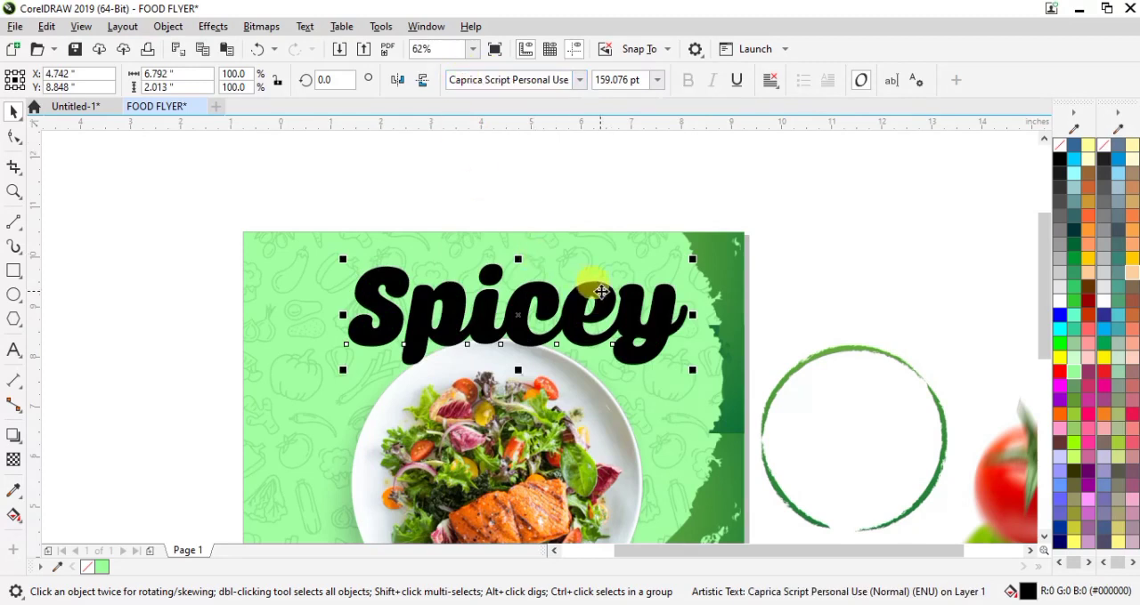
Step: Position the Spicey title above the plate and center it horizontally on the green background
mouse_move(583, 299)
left_mouse_down()
mouse_move(541, 296)
mouse_move(593, 313)
mouse_move(590, 323)
mouse_move(565, 315)
mouse_move(573, 309)
left_mouse_up()
scroll(541, 296, "down", 2)
left_click(512, 405)
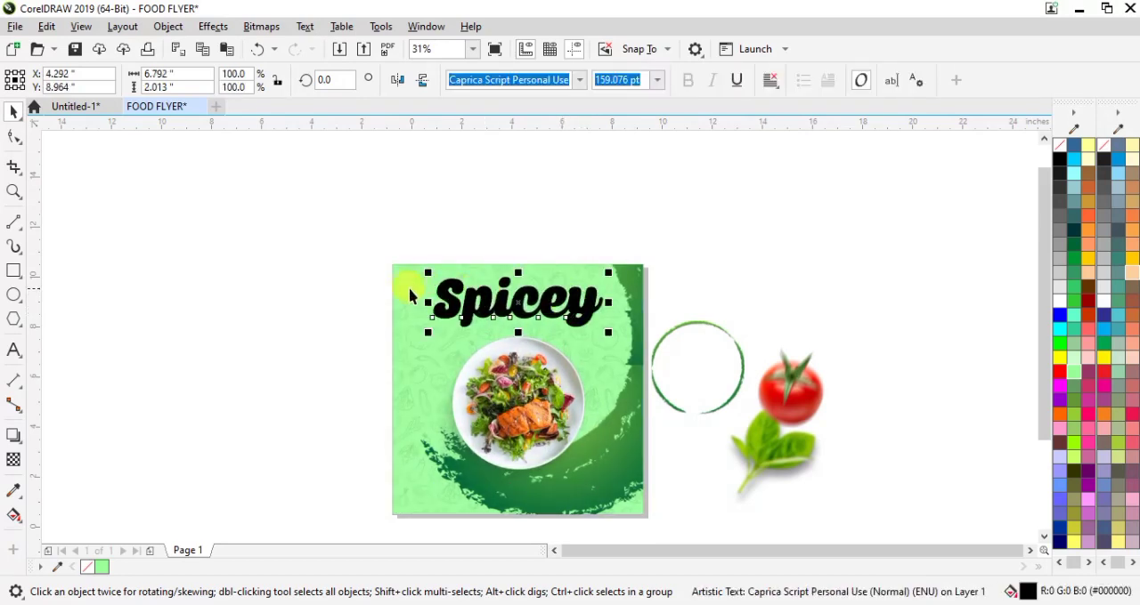
left_click(404, 290, "shift")
left_click(254, 327)
Step: Fill the Spicey title with white and give it a dark teal outline
left_click(502, 297)
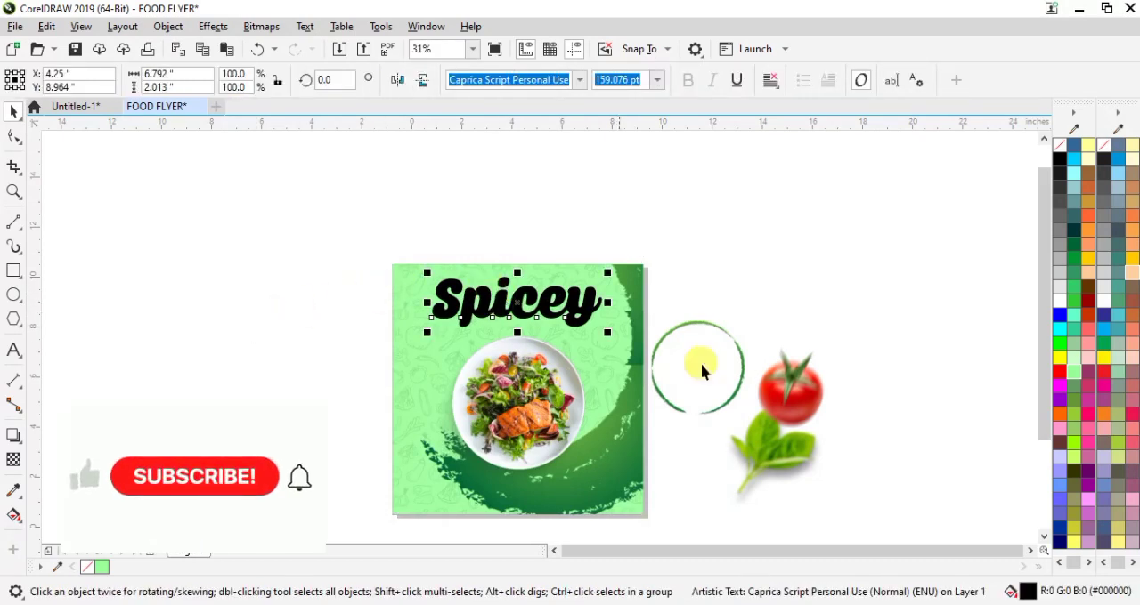
left_click(1058, 303)
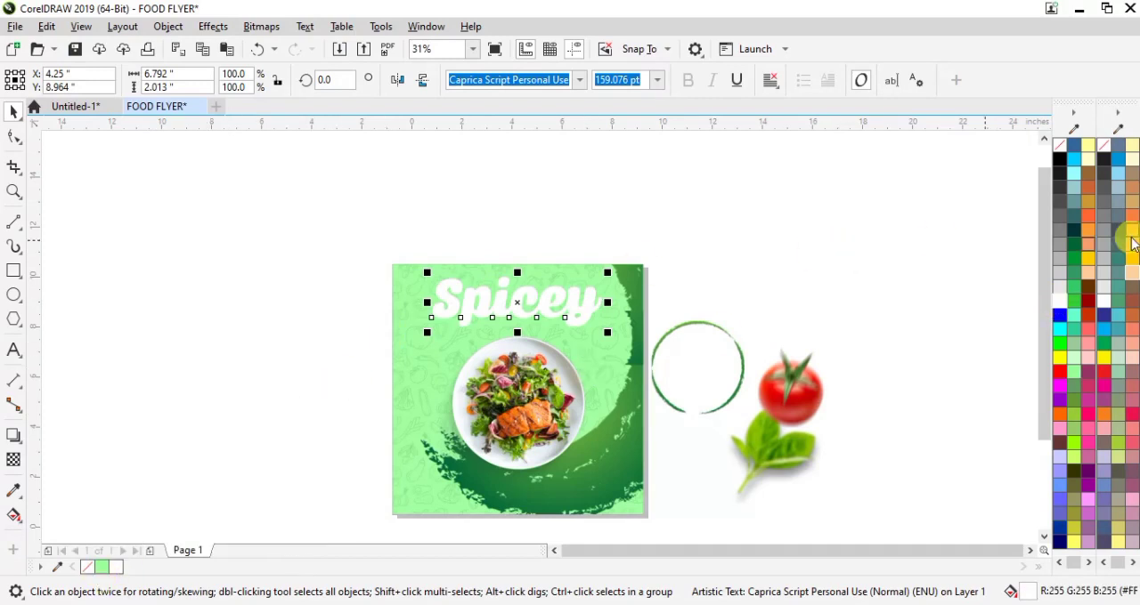
right_click(1073, 233)
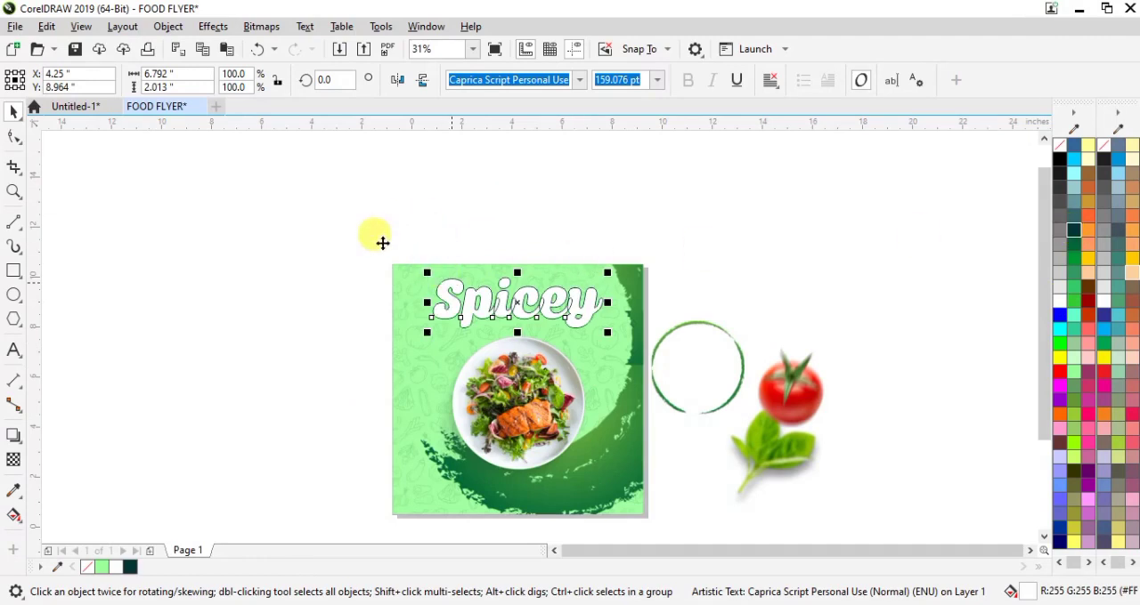
Step: Set the Spicey title's outline width to 1.5 mm and place the outline behind the fill
key("F12")
left_click_drag(478, 174, 733, 67)
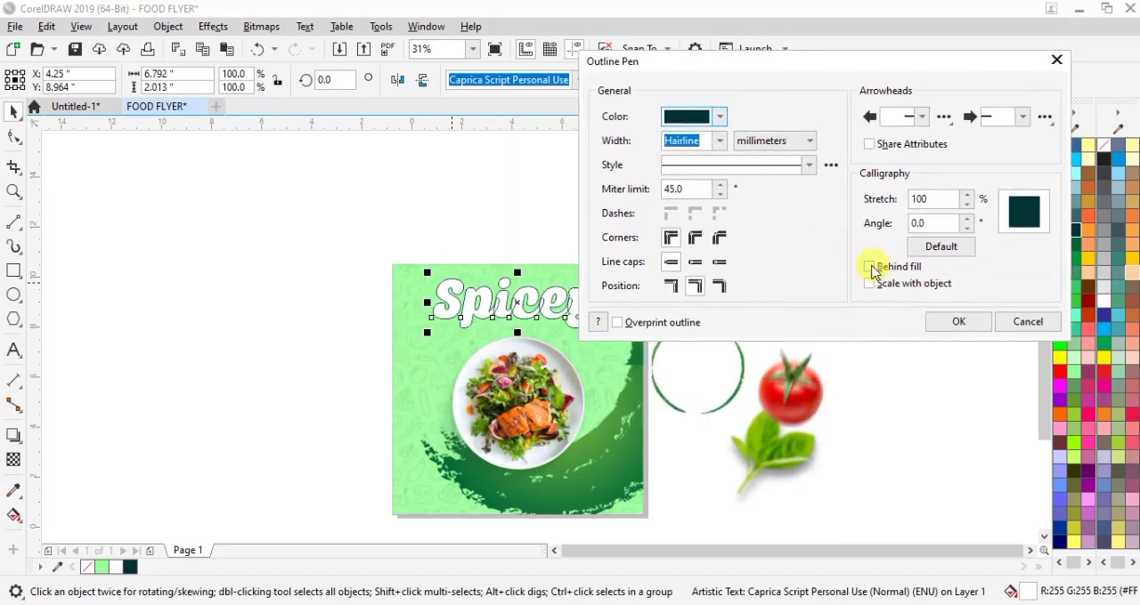
left_click(871, 268)
left_click(721, 142)
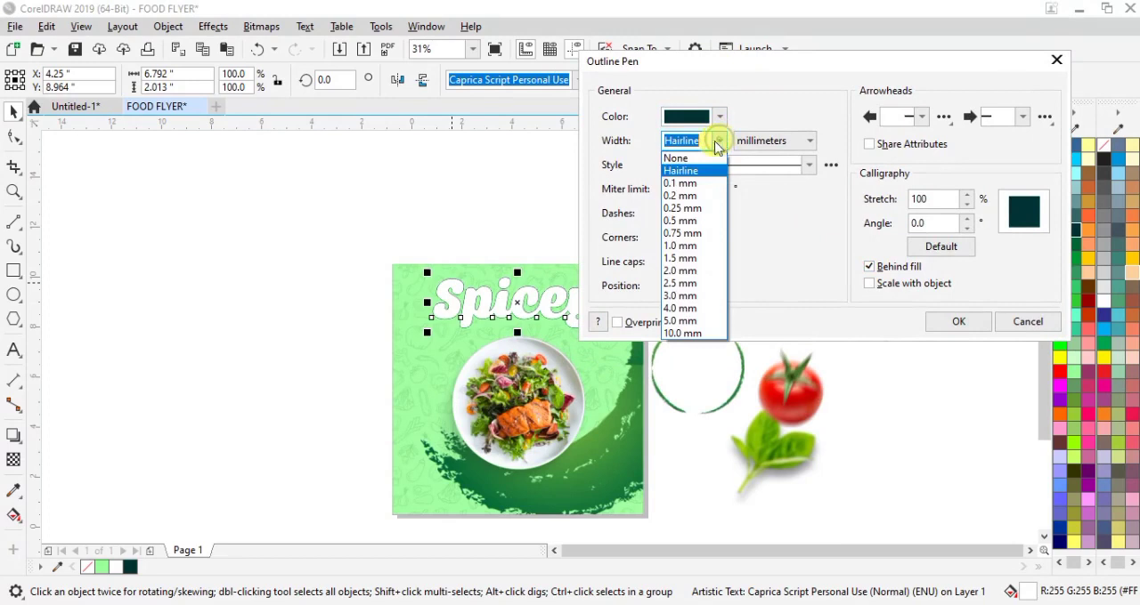
left_click(681, 260)
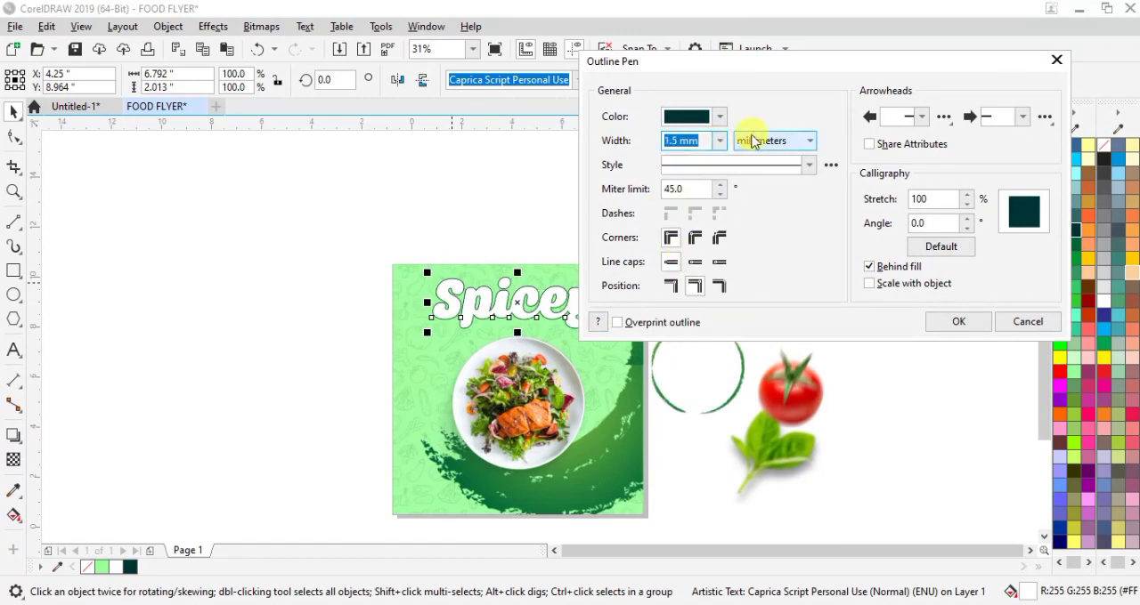
left_click(947, 322)
scroll(462, 292, "up", 1)
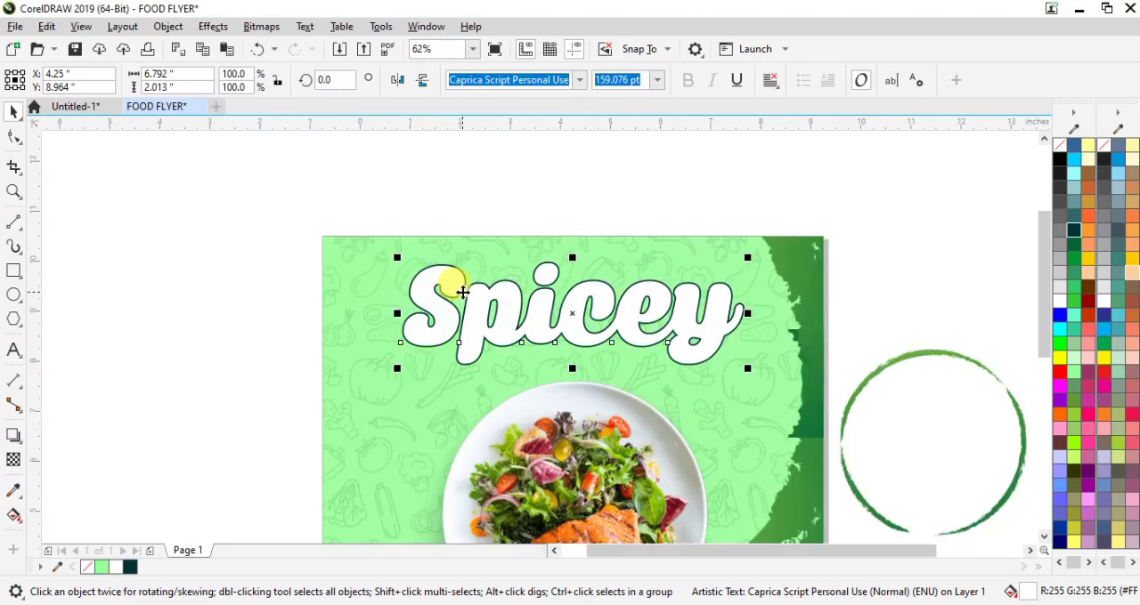
Step: Add the text "FOODS" in the blank area beside the flyer
left_click(13, 352)
left_click(138, 355)
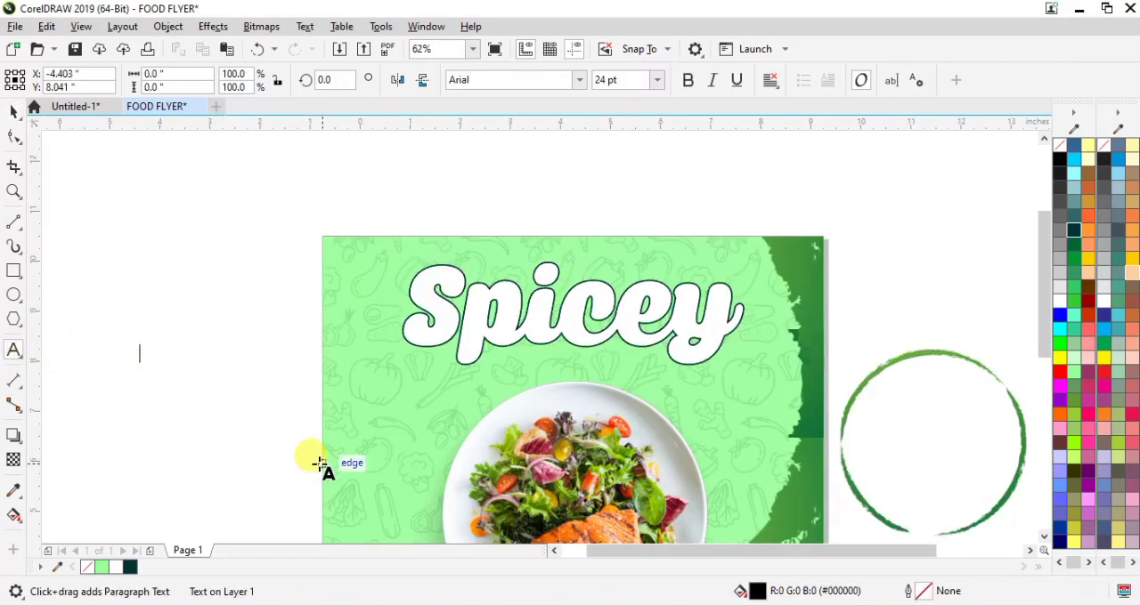
type("FOODS")
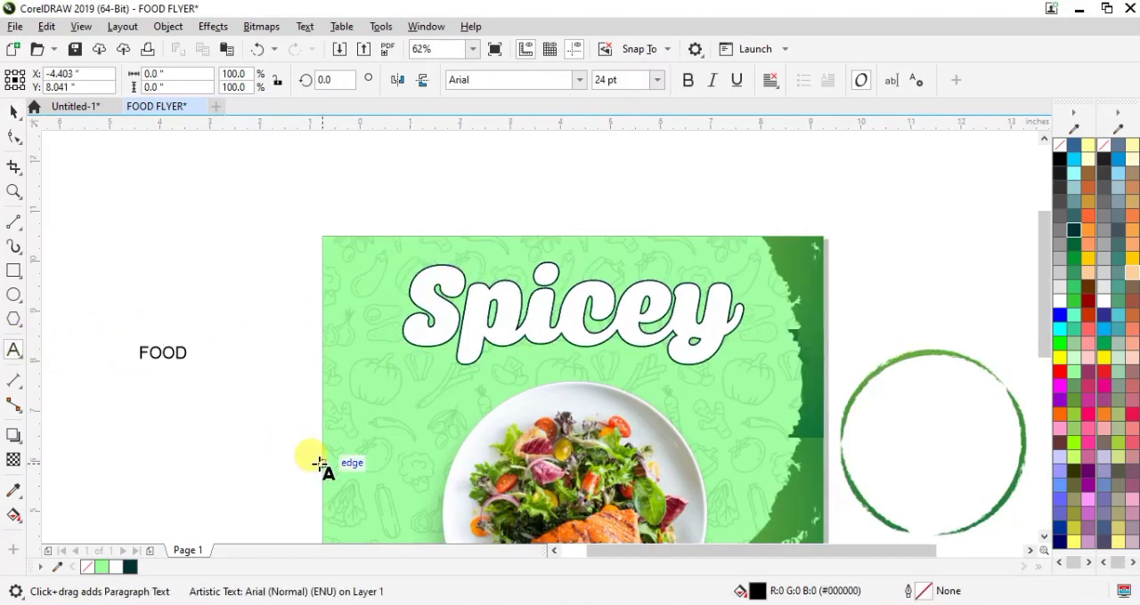
key("Escape")
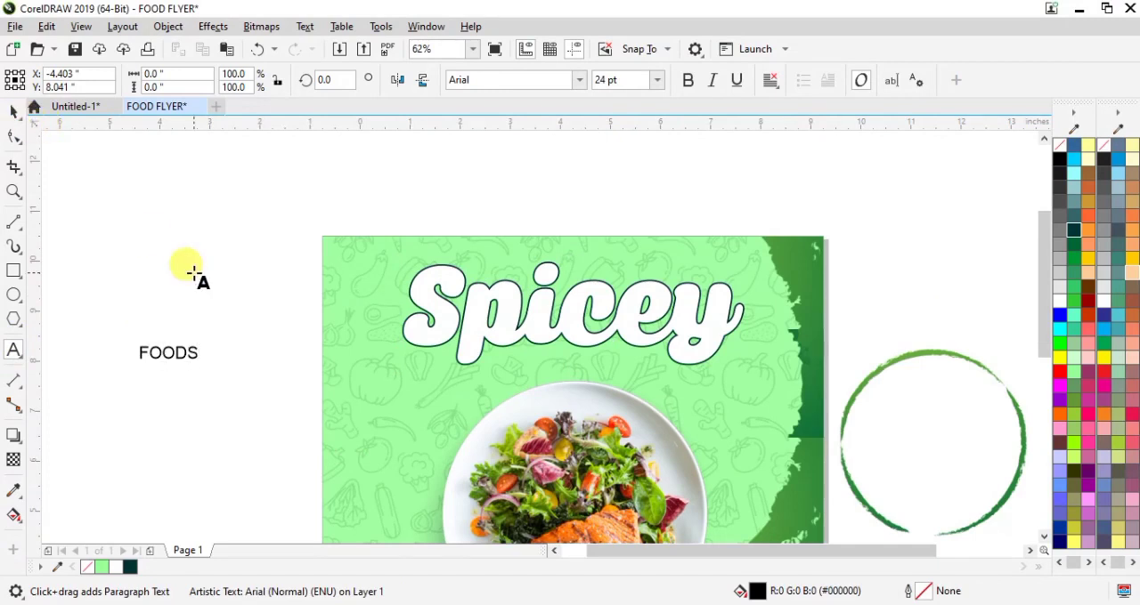
key("Escape")
left_click(14, 112)
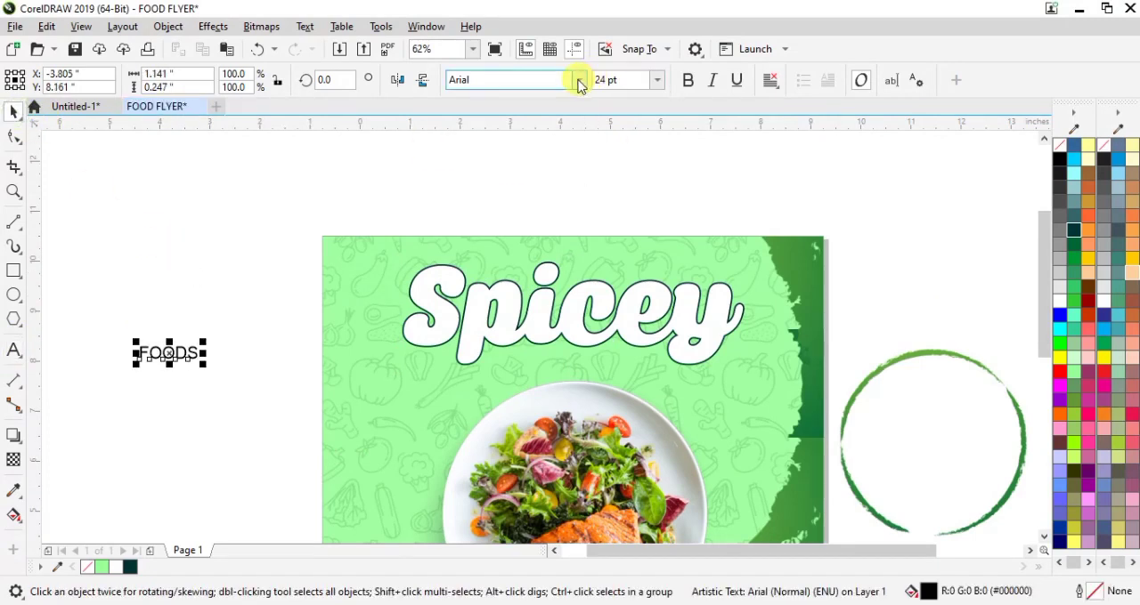
Step: Set FOODS in MontrealSerial-Heavy, enlarge it to about 2.6 in wide and place it between the Spicey title and the plate
left_click(579, 80)
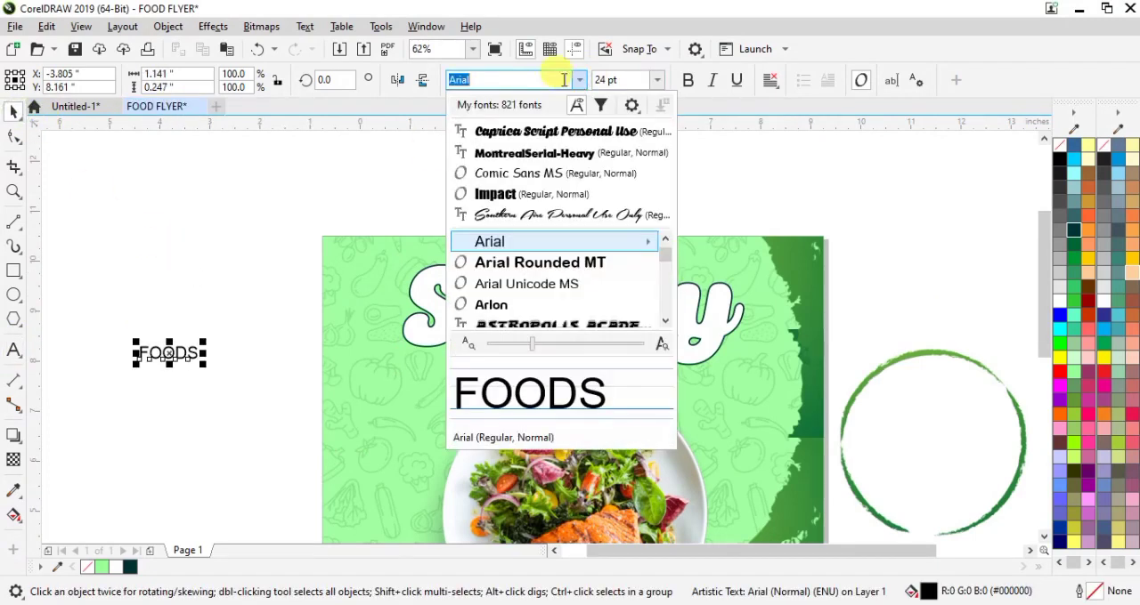
left_click(528, 153)
left_click_drag(201, 337, 592, 358)
Step: Center the FOODS text horizontally on the green flyer background
left_click(544, 248)
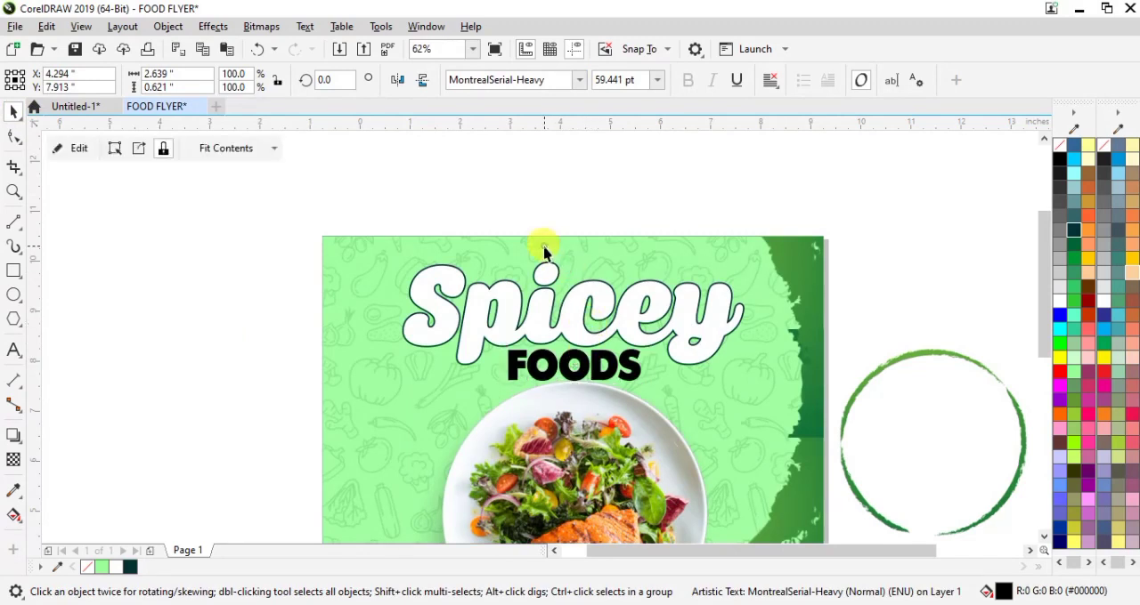
left_click(221, 261)
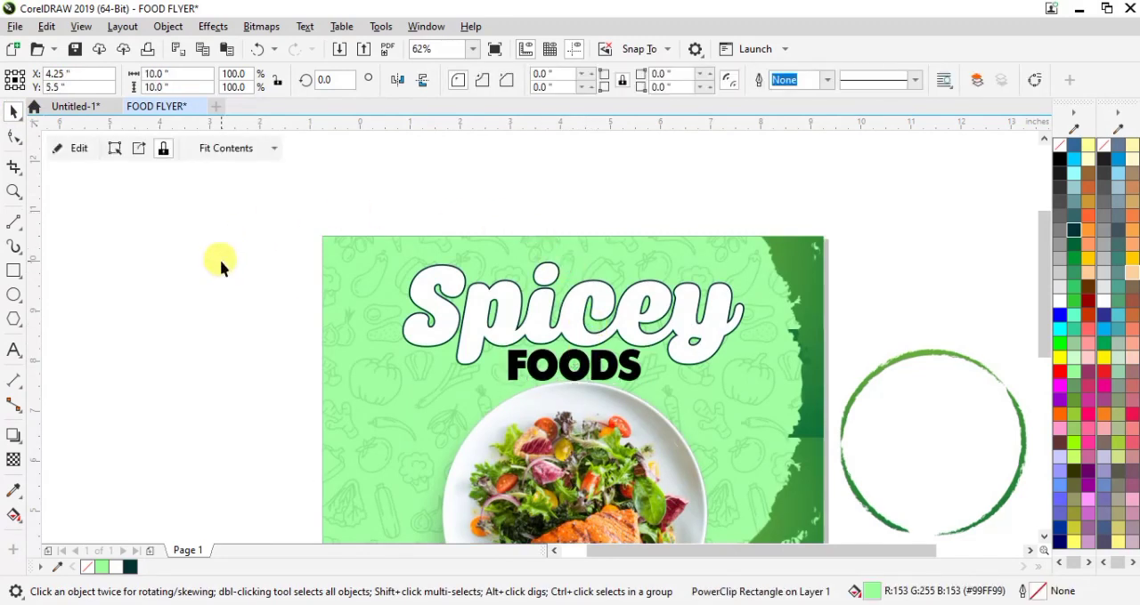
left_click(556, 367)
left_click(350, 281, "shift")
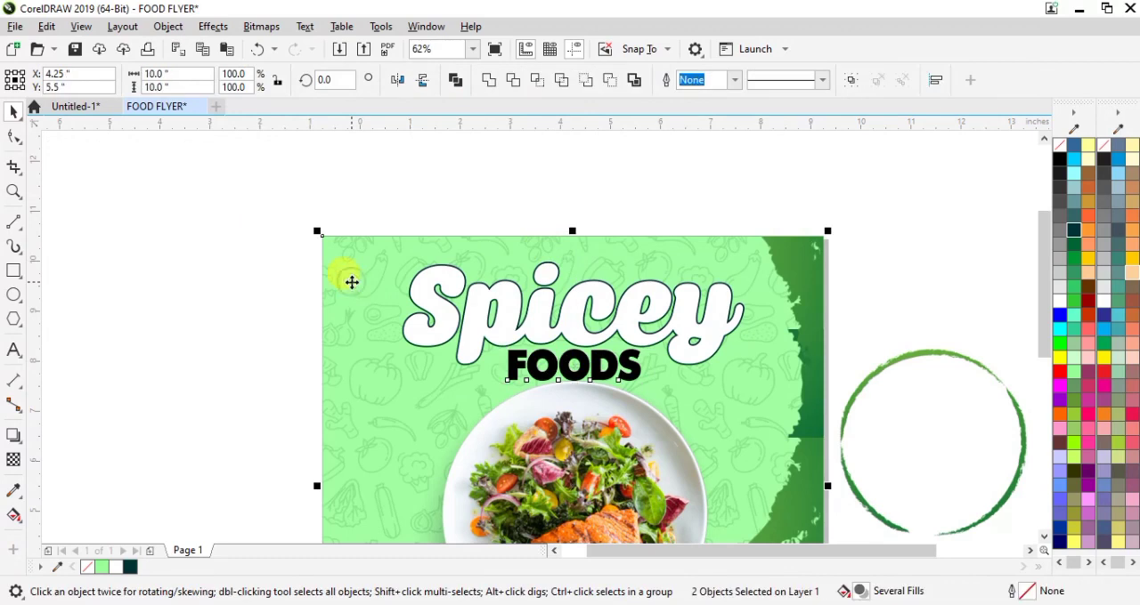
left_click(255, 301)
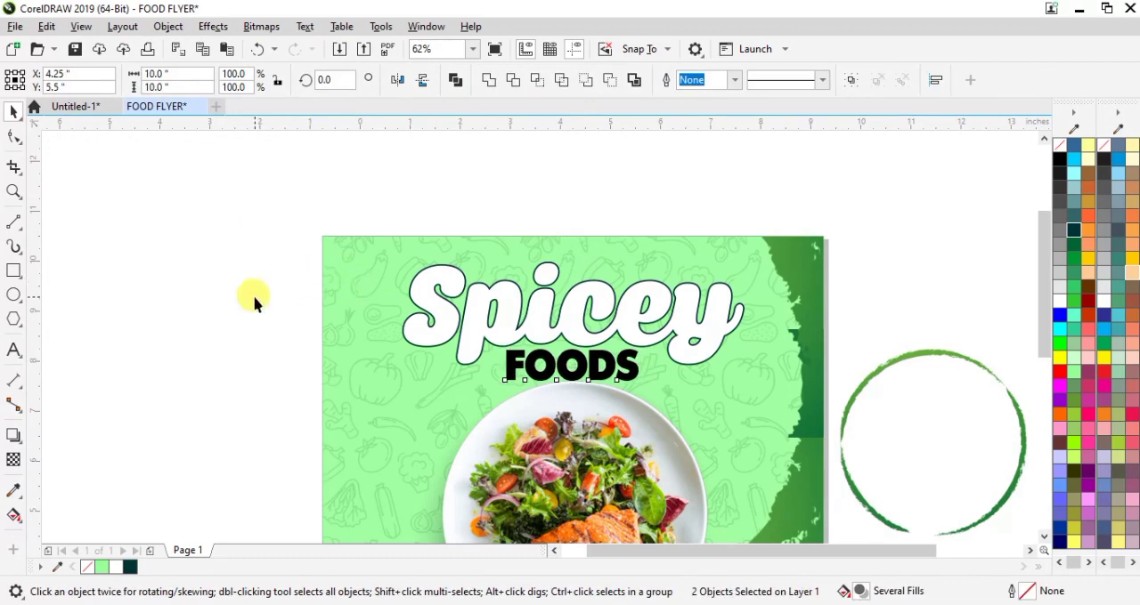
Step: Fill the FOODS text with the dark teal used for the Spicey outline
left_click(563, 369)
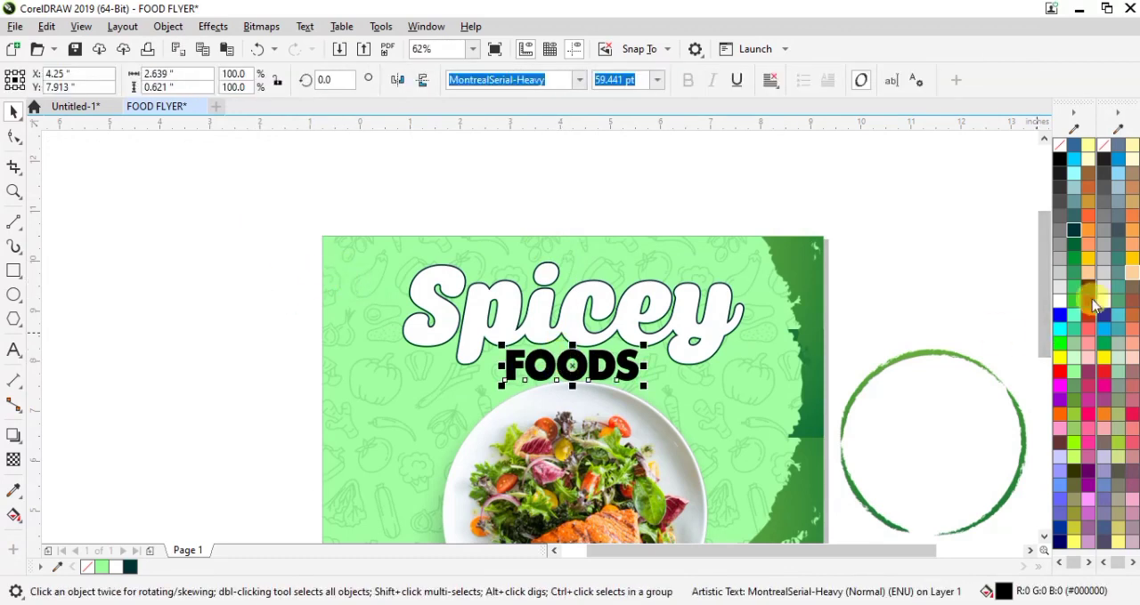
left_click(130, 568)
left_click(868, 283)
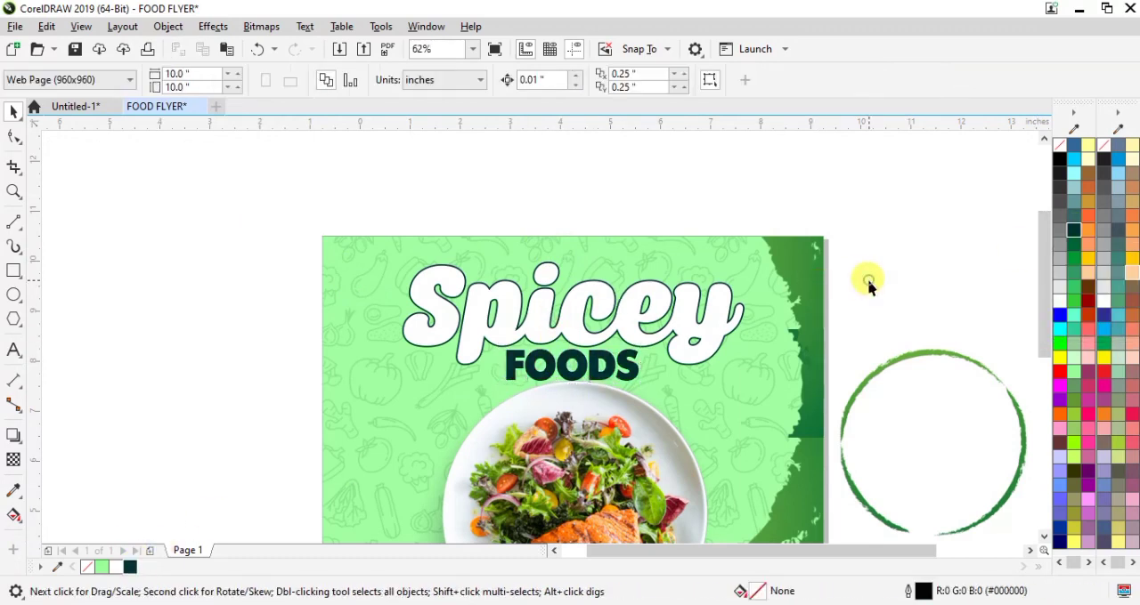
Step: Move the green brush ring onto the flyer's lower-left area, overlapping the plate, and shrink it to about 3.1 in
scroll(867, 279, "down", 2)
left_click(881, 365)
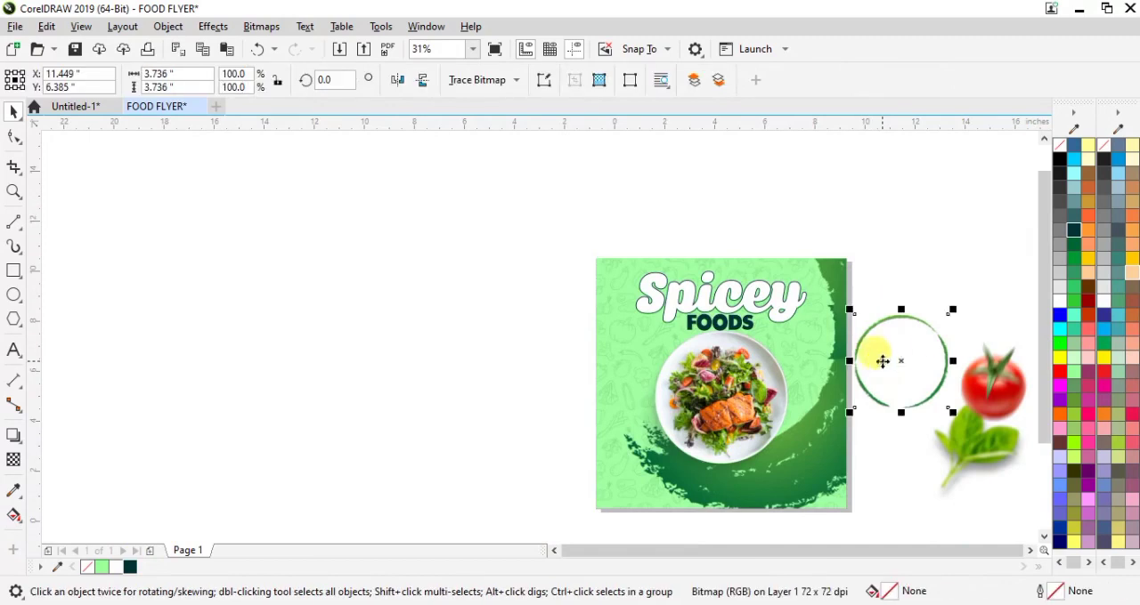
left_click_drag(904, 356, 664, 437)
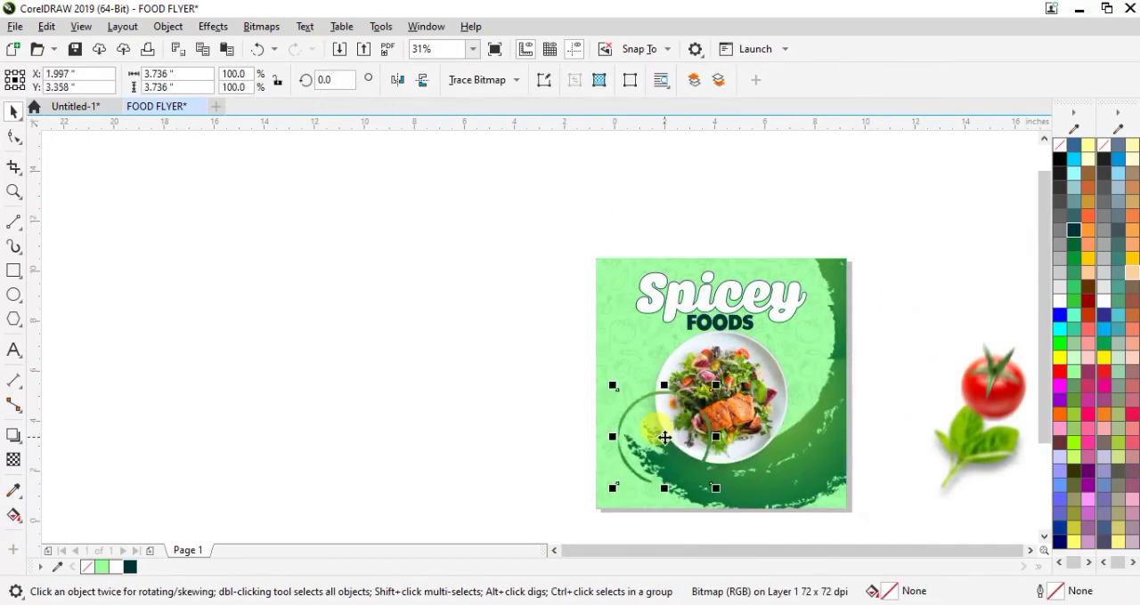
left_click_drag(716, 386, 707, 392)
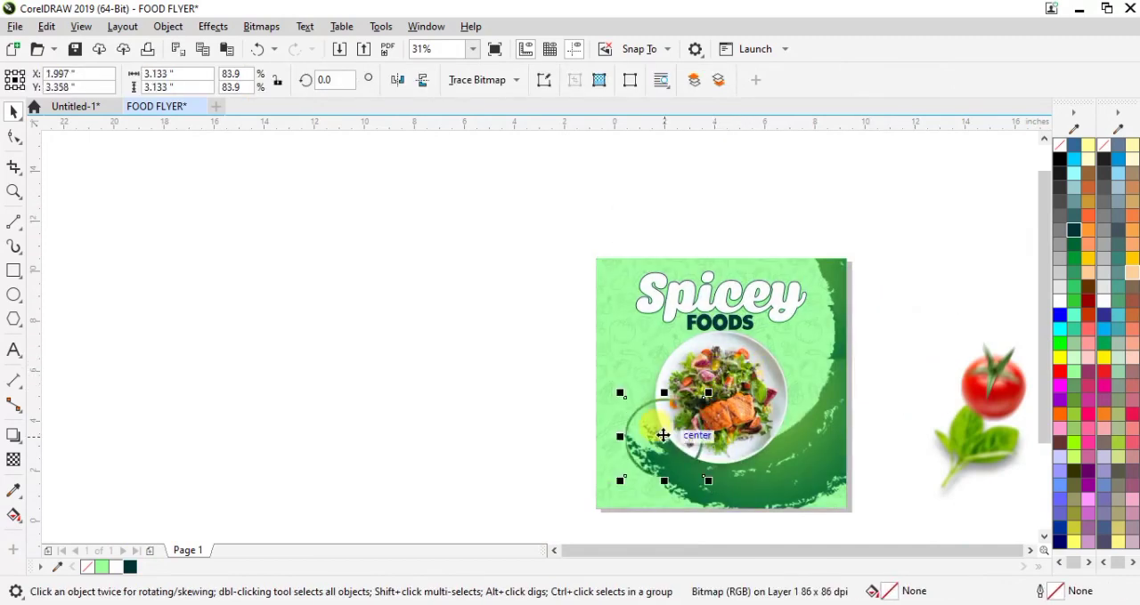
left_click_drag(657, 440, 652, 442)
Step: Draw a circle about 2 in across and center it inside the green brush ring
scroll(653, 443, "up", 2)
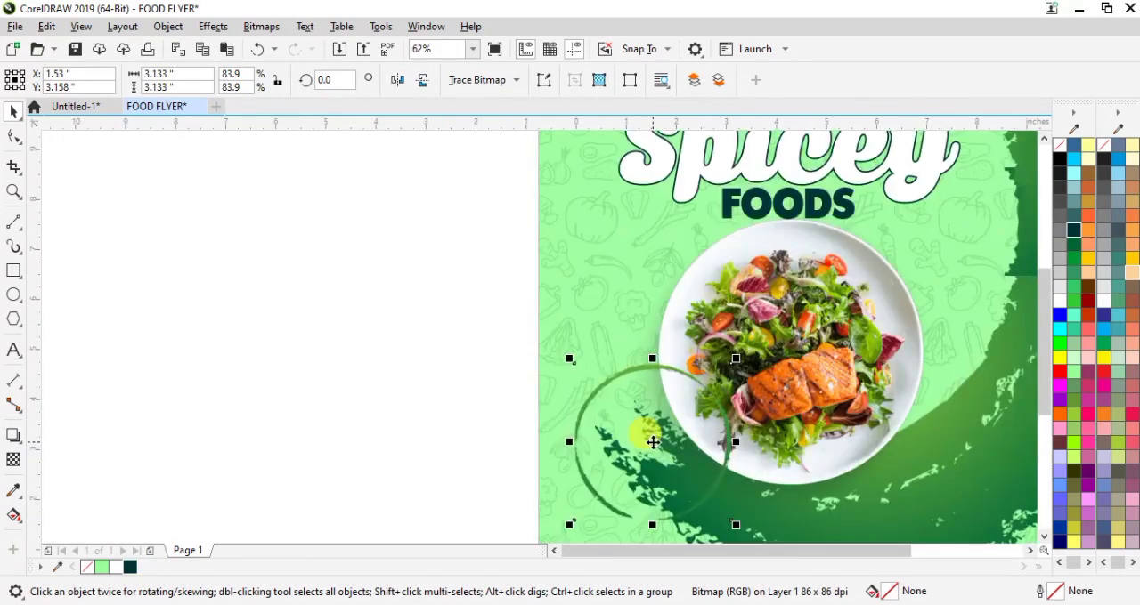
left_click(22, 299)
left_click_drag(230, 333, 329, 436)
left_click_drag(280, 385, 652, 444)
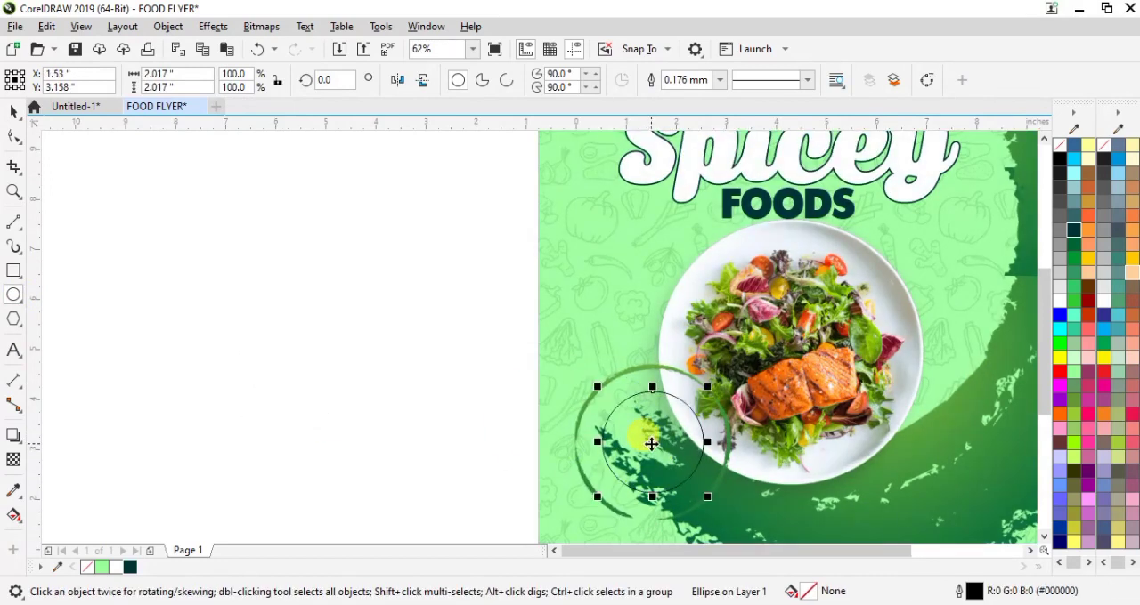
Step: Fill the circle inside the brush ring with yellow and remove its outline
left_click(104, 568)
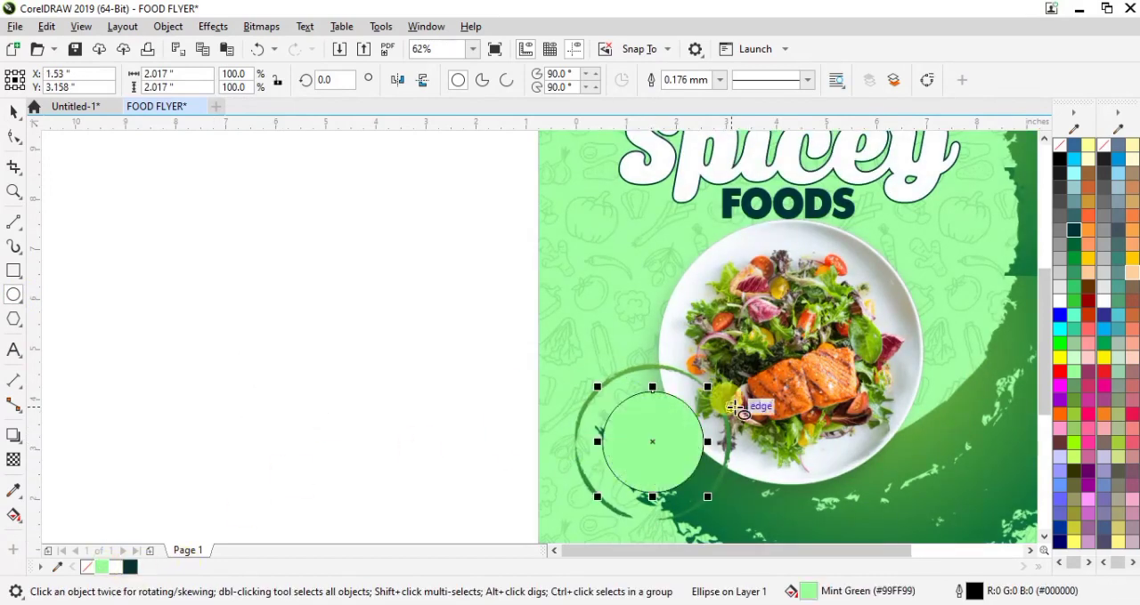
left_click(1060, 360)
left_click(721, 80)
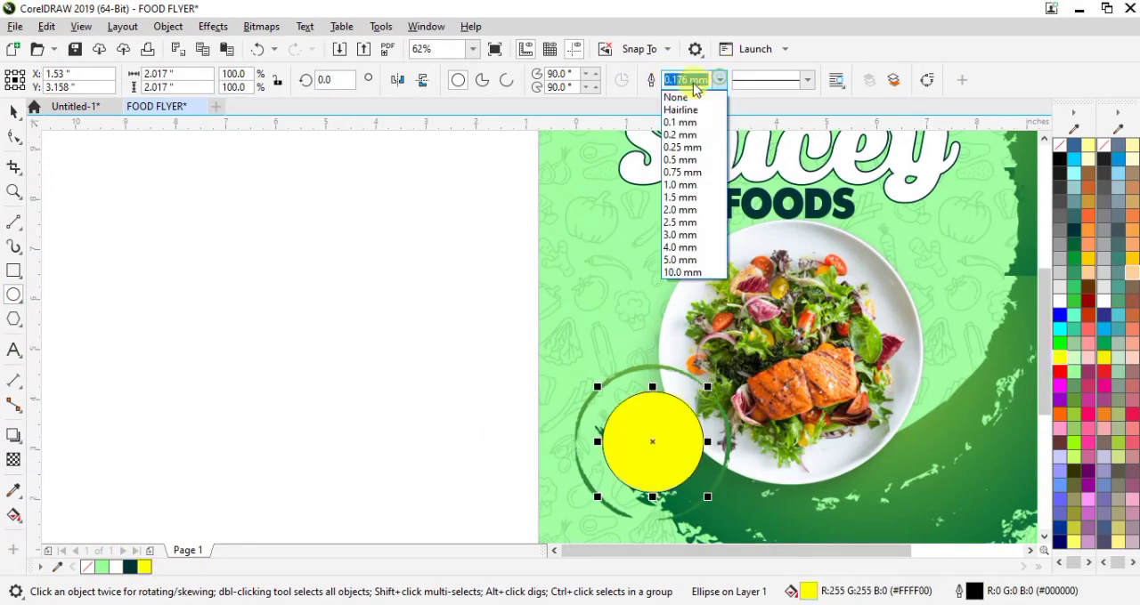
left_click(683, 93)
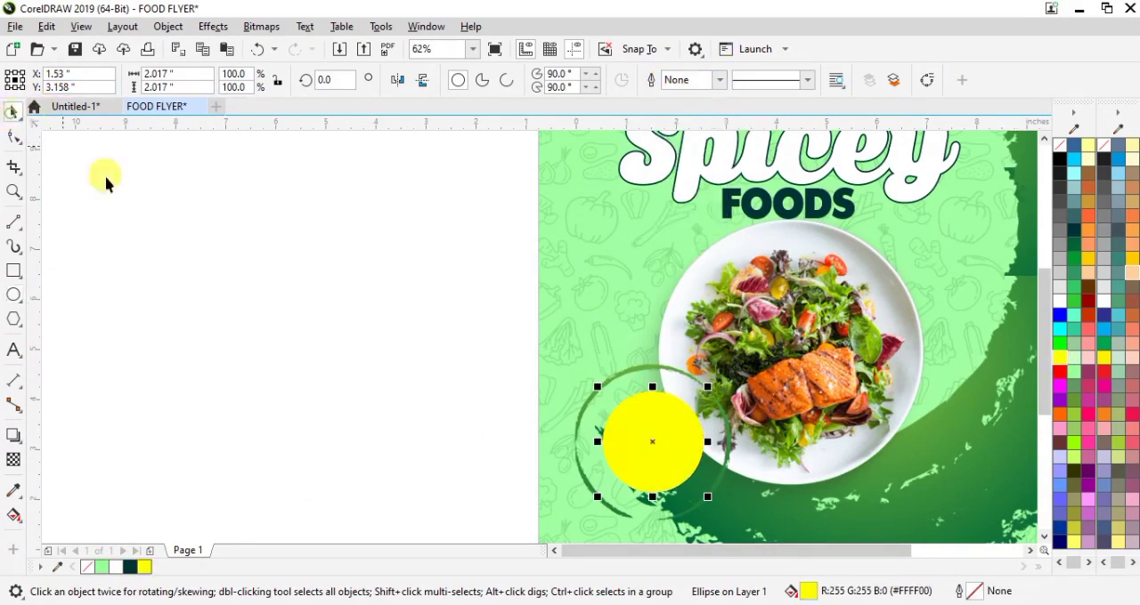
left_click(382, 373)
Step: Add the two-line text "50% DISCOUNT" beside the flyer and break it apart into separate lines
left_click(14, 352)
left_click(350, 338)
type("50")
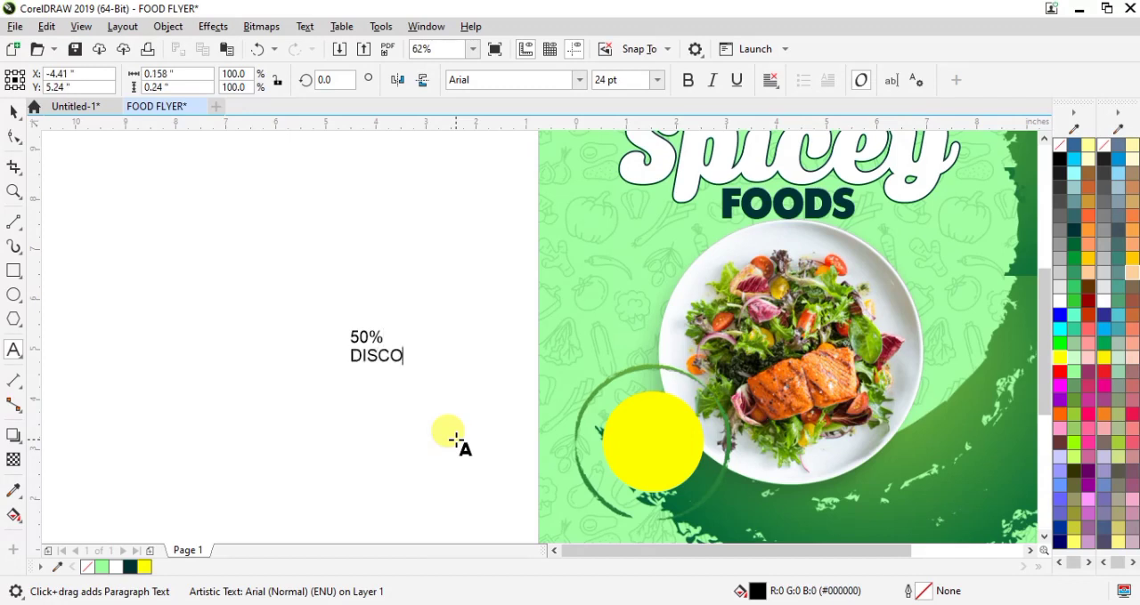
left_click(12, 110)
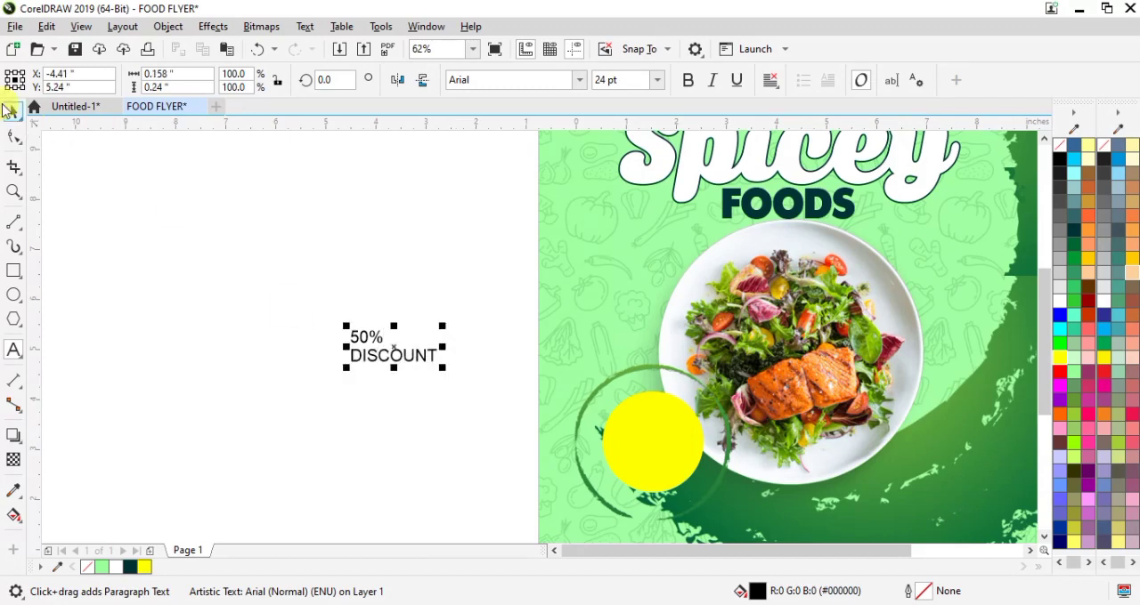
left_click(15, 111)
key("ctrl+k")
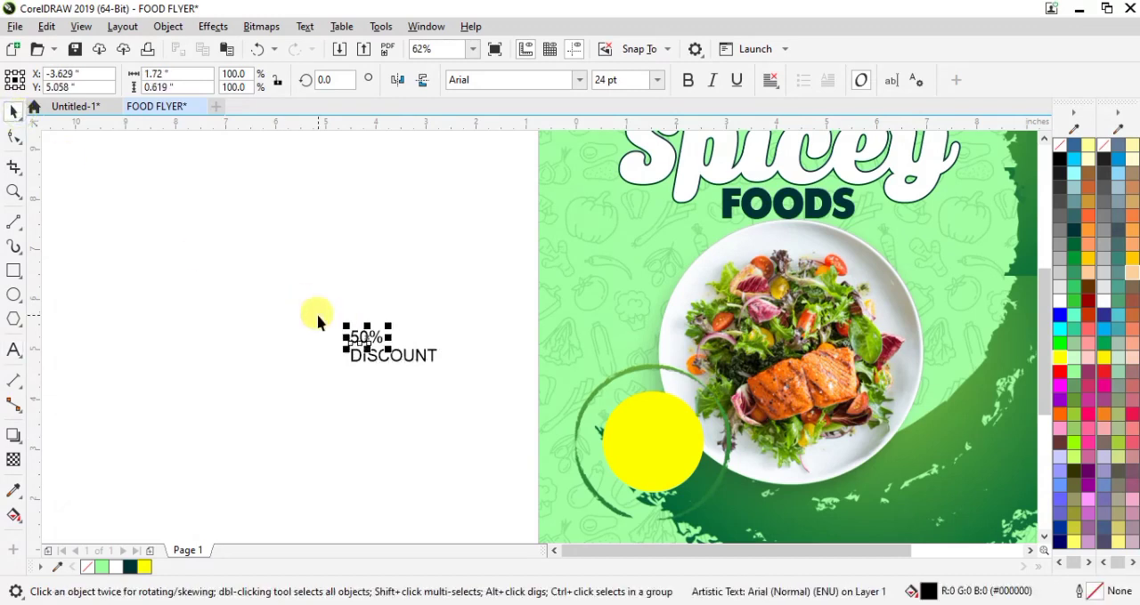
Step: Enlarge the 50% text to about 58 pt and set its font to MontrealSerial-Heavy
left_click_drag(389, 322, 415, 300)
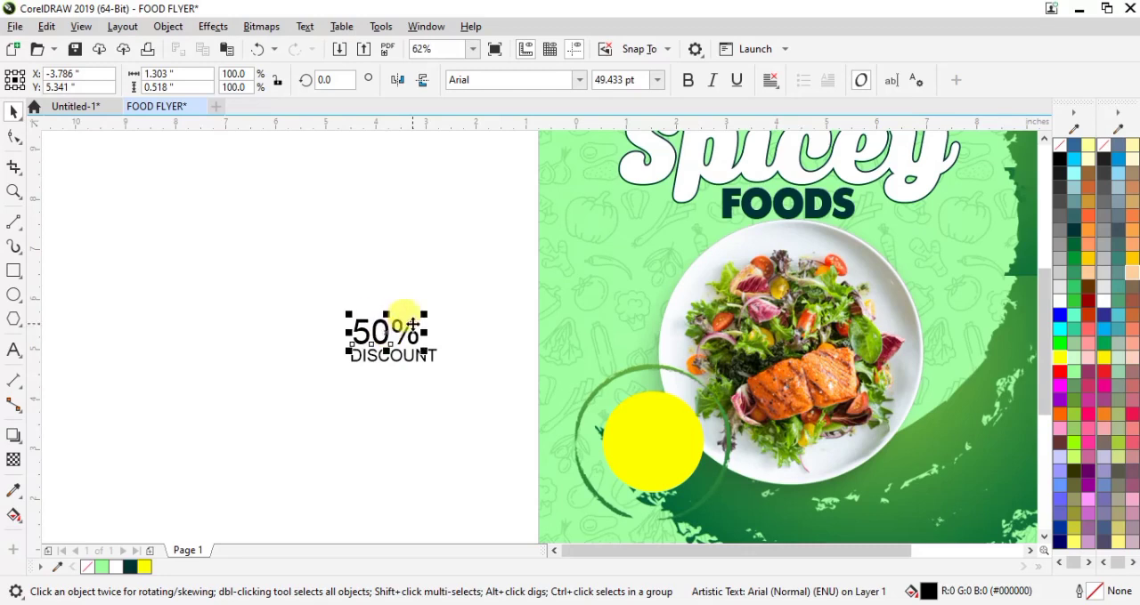
left_click_drag(417, 307, 438, 308)
left_click(579, 80)
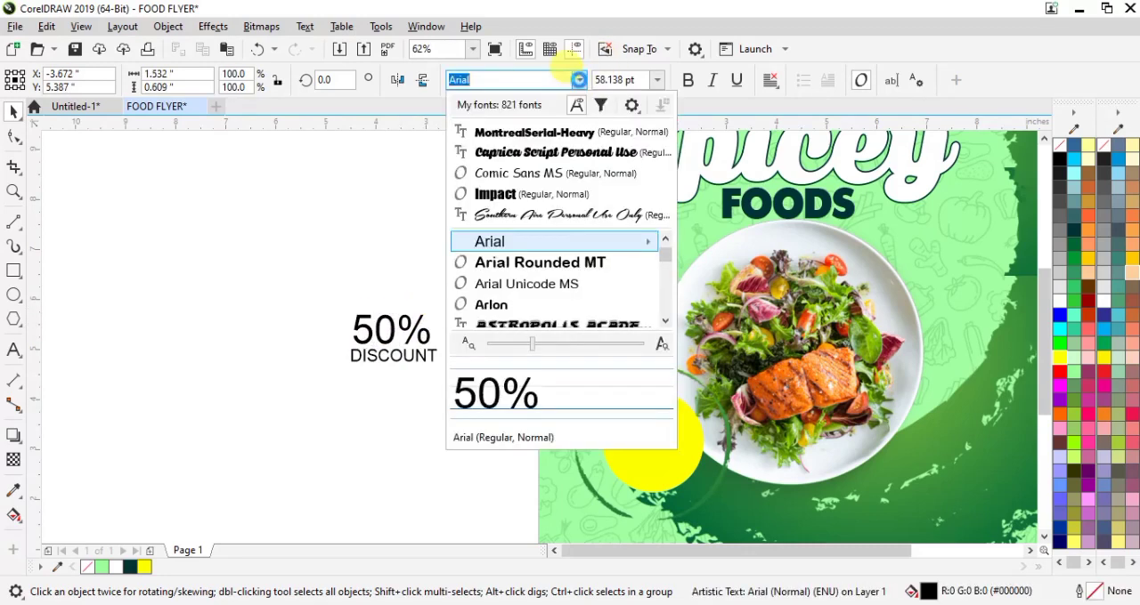
left_click(517, 130)
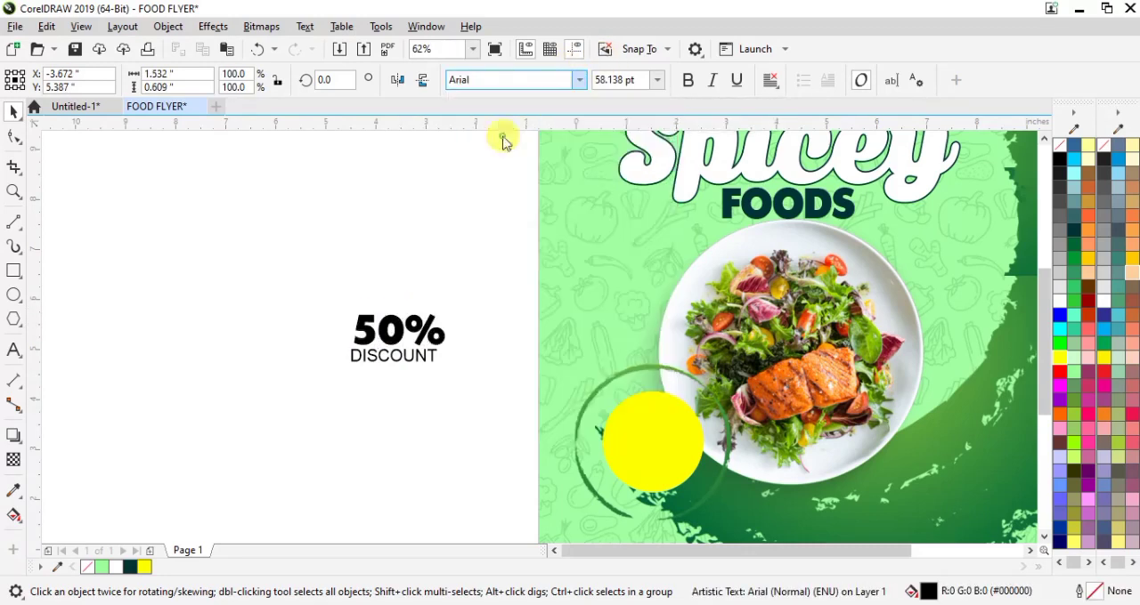
Step: Set DISCOUNT in MontrealSerial-Heavy, reduce it to about 22 pt and tuck it directly under the 50% text
left_click(388, 370)
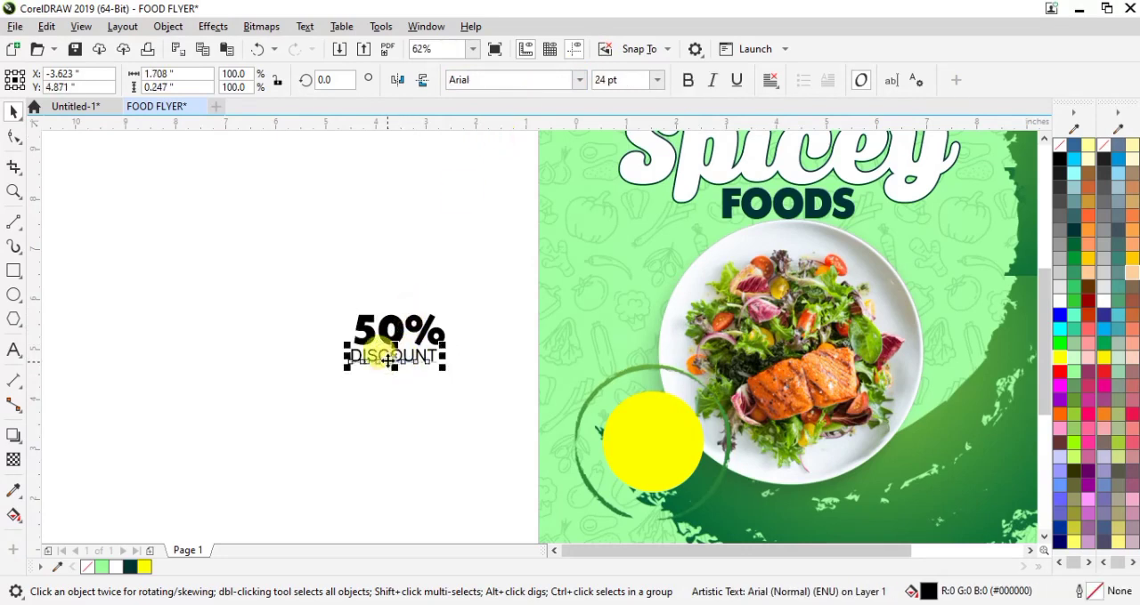
scroll(381, 356, "up", 2)
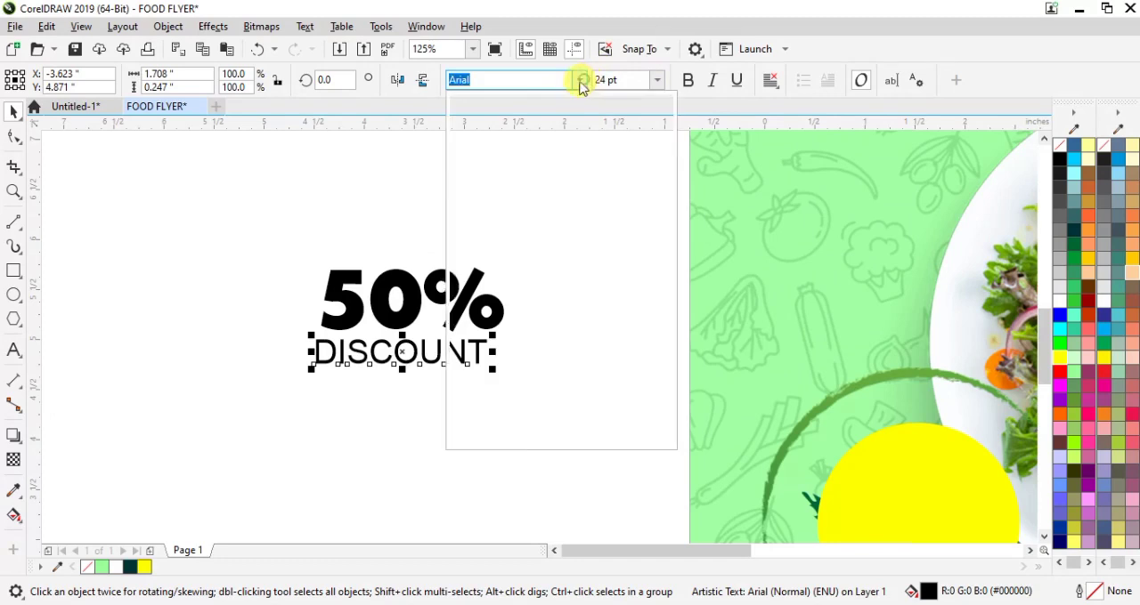
left_click(580, 80)
left_click(488, 128)
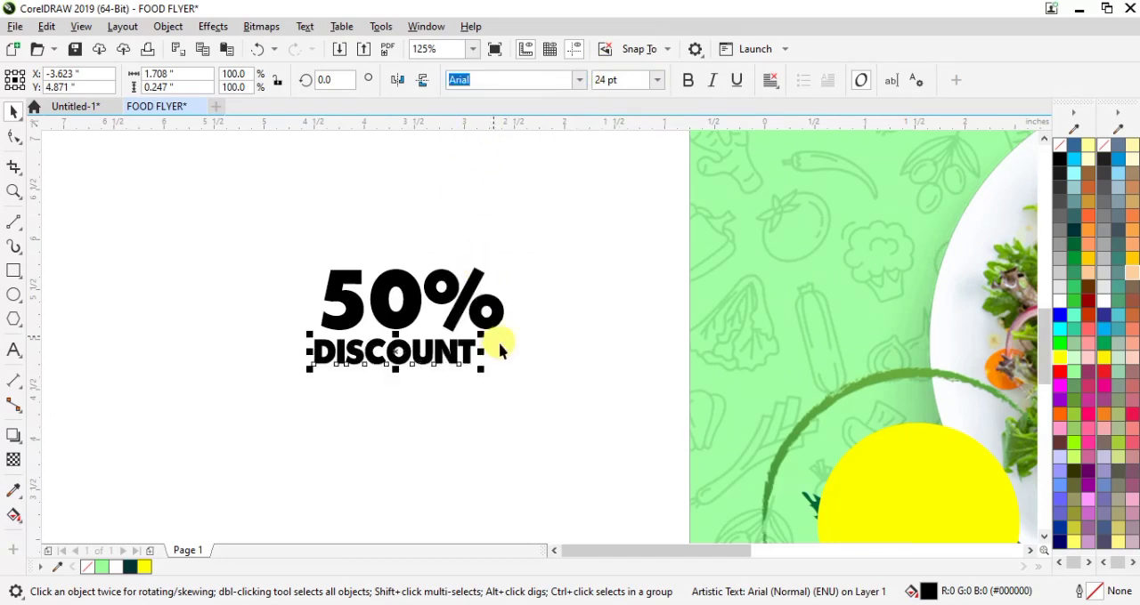
left_click_drag(484, 326, 473, 332)
left_click_drag(421, 368, 431, 357)
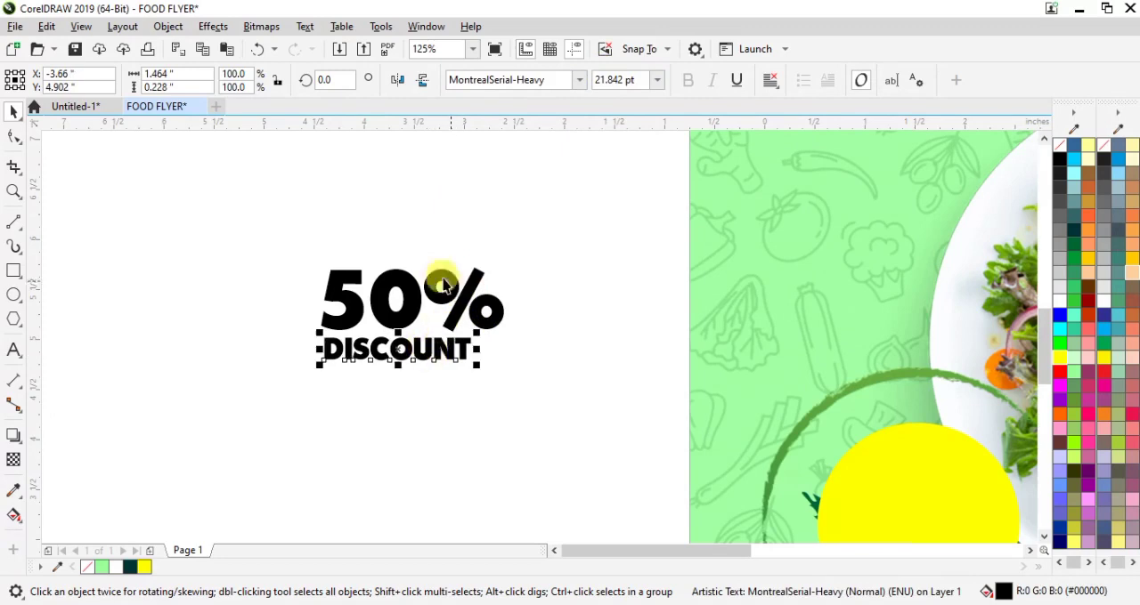
Step: Shrink the 50% and DISCOUNT texts together to about 1.5 in wide and place them on the yellow circle
left_click_drag(221, 219, 588, 416)
scroll(583, 416, "down", 2)
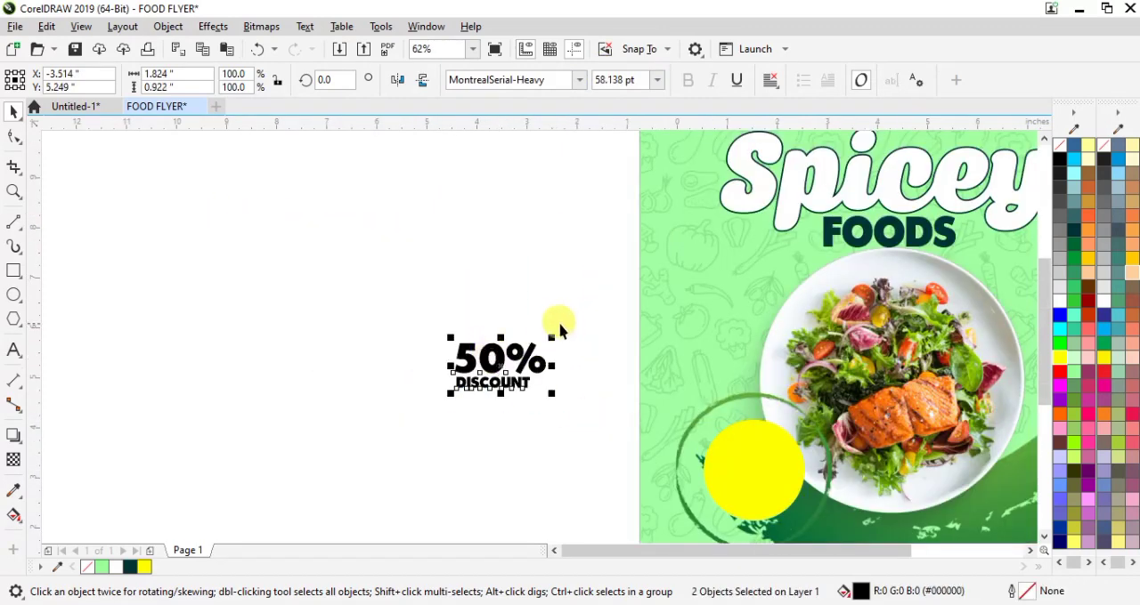
left_click_drag(550, 335, 536, 346)
left_click_drag(490, 374, 753, 481)
scroll(753, 482, "up", 2)
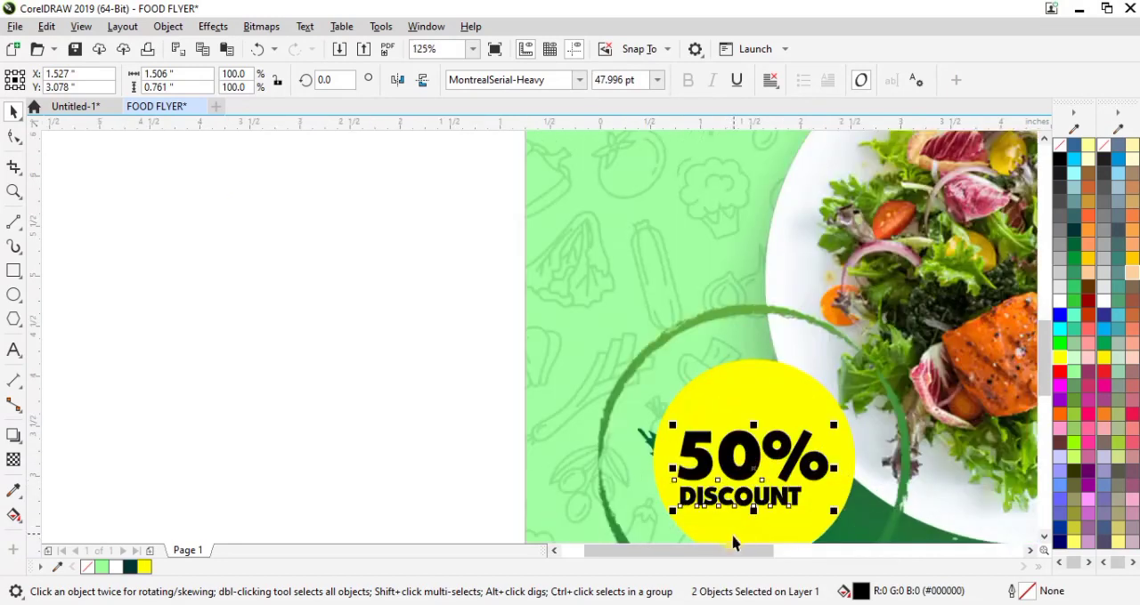
Step: Nudge the 50% and DISCOUNT texts together by 0.04 in right and 0.02 in up on the yellow circle
left_click_drag(715, 550, 758, 553)
left_click_drag(1039, 345, 1039, 366)
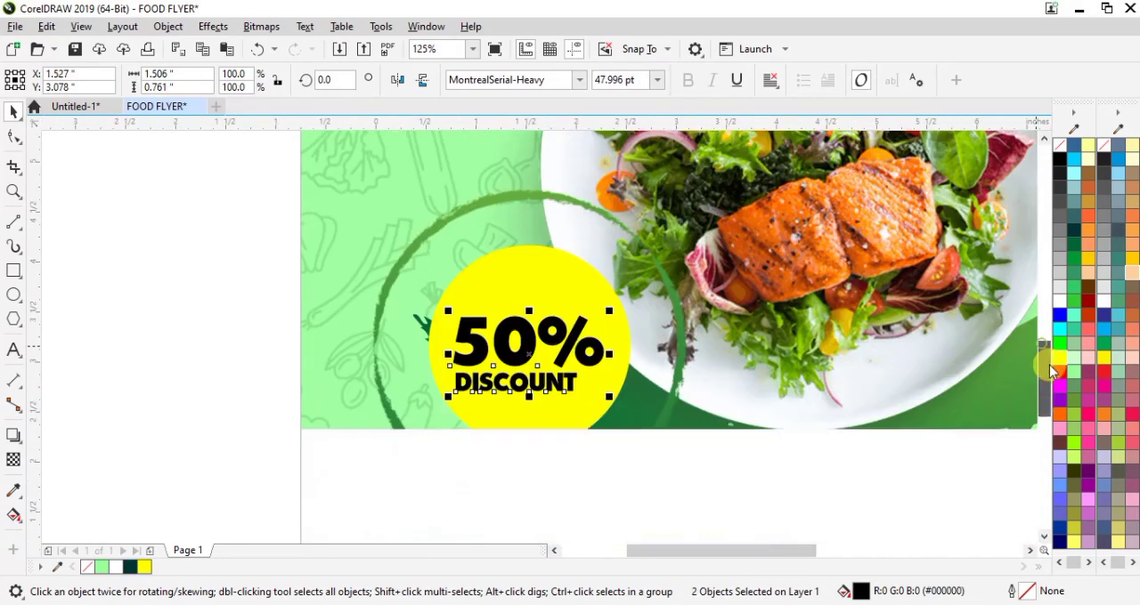
key("Up")
key("Up")
key("Right")
key("Right")
key("Right")
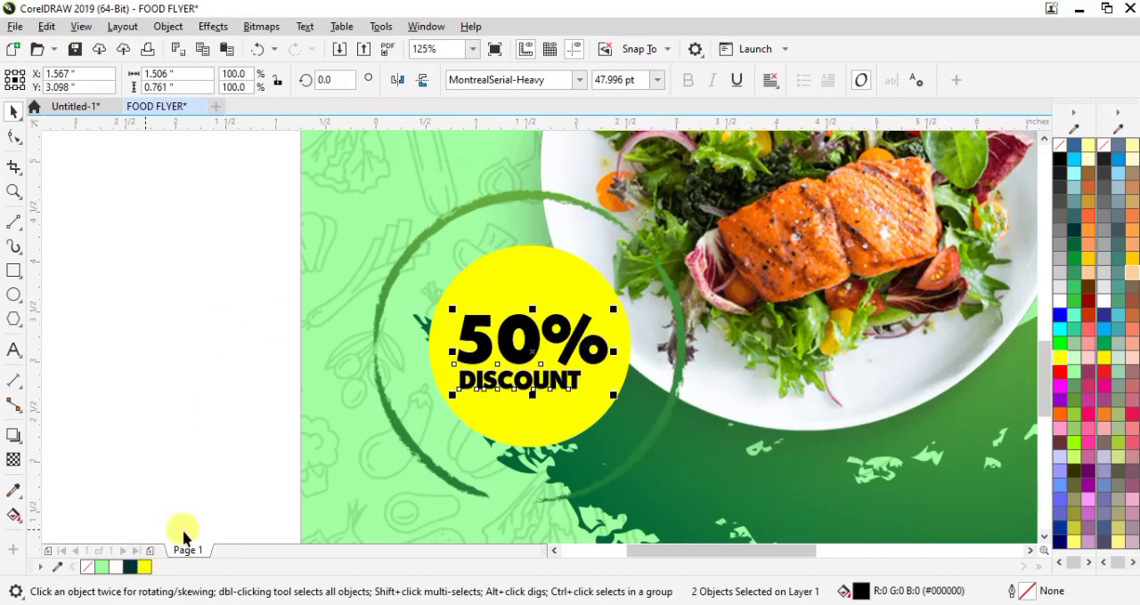
Step: Fill the 50% and DISCOUNT texts with Ruby Red (#990000), trying Dark Green as an alternative
left_click(1086, 305)
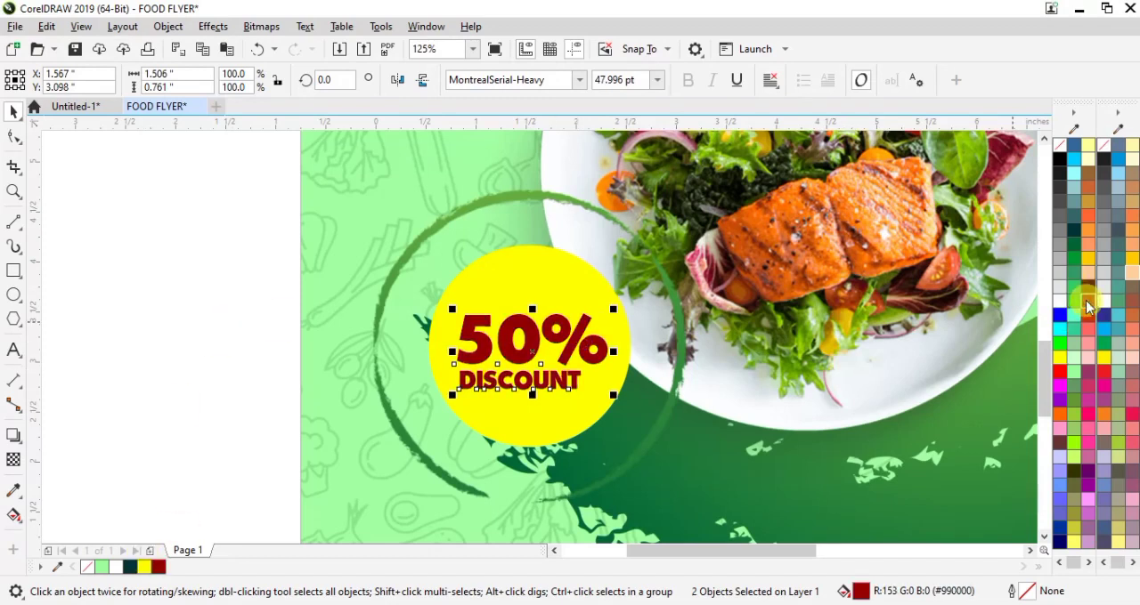
left_click(130, 567)
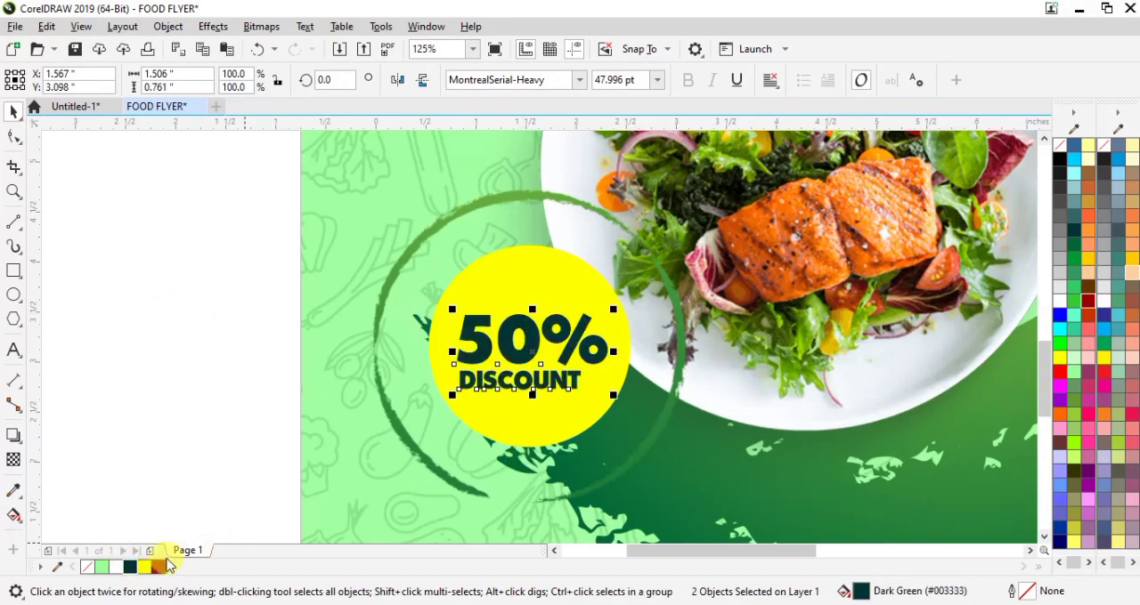
left_click(160, 568)
left_click(198, 372)
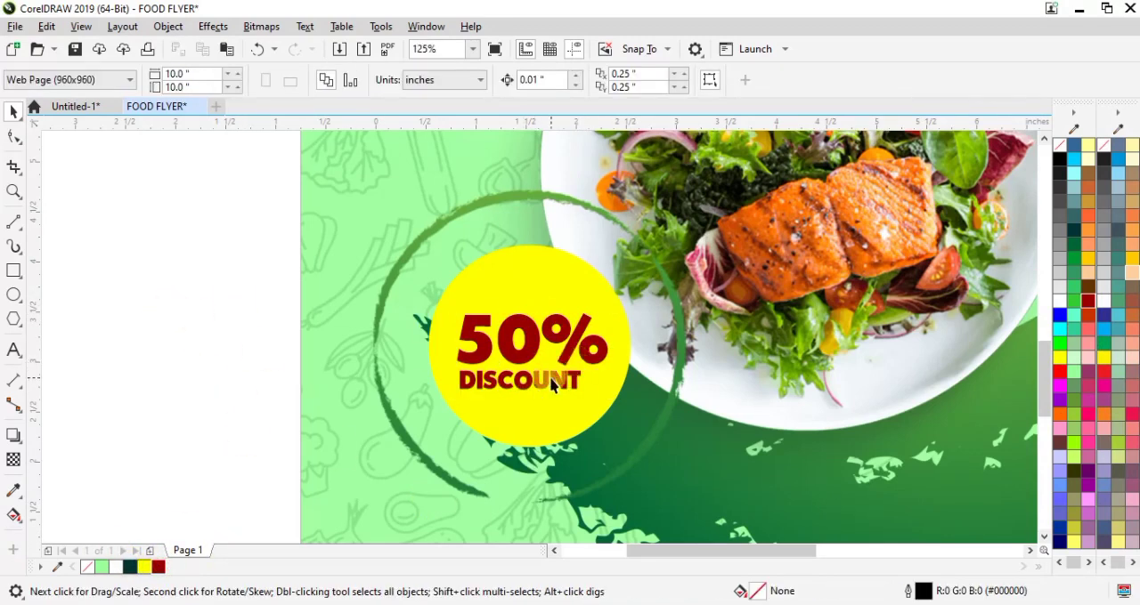
Step: Centre the DISCOUNT text horizontally under the 50% text
left_click(550, 382)
left_click(536, 353, "shift")
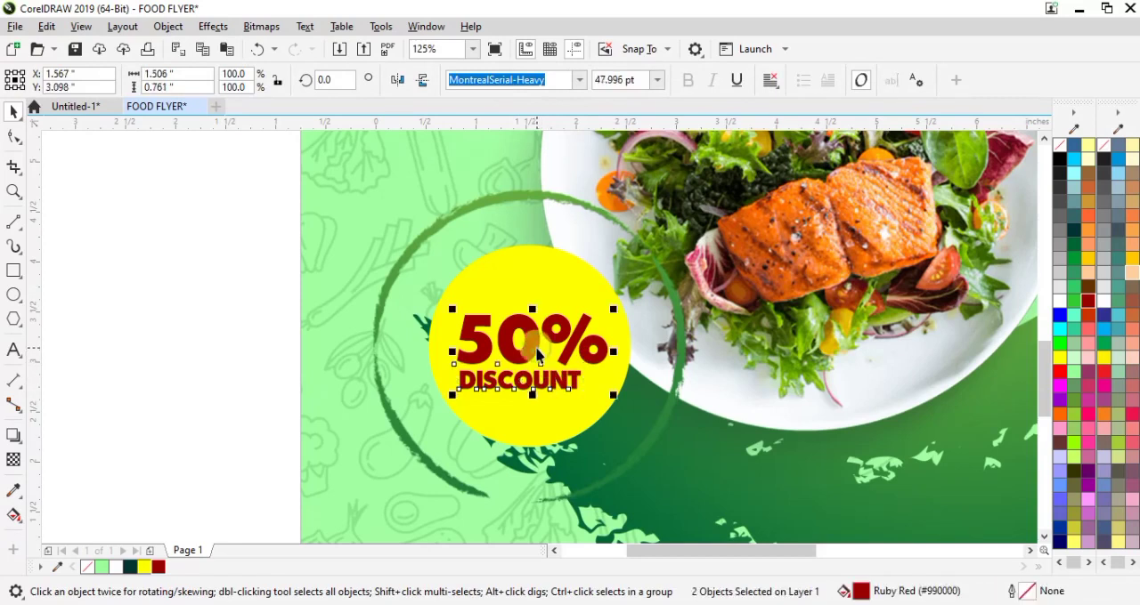
key("c")
left_click(216, 375)
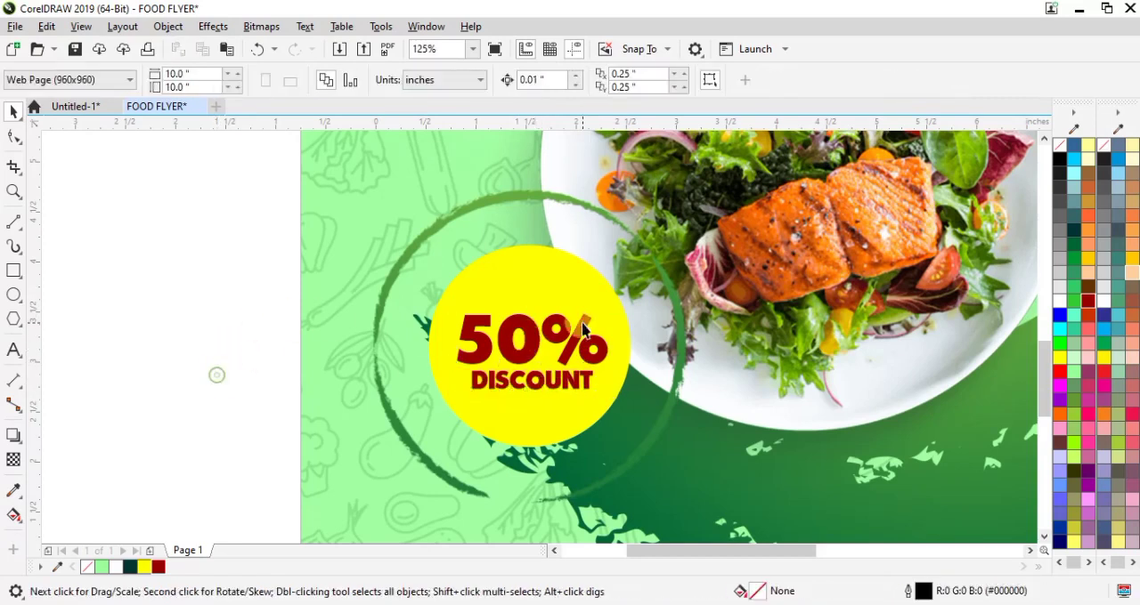
Step: Create a concentric copy of the yellow circle about 2.15 in wide, with no fill and a Dark Green outline
left_click(523, 290)
key("shift+Page_Up")
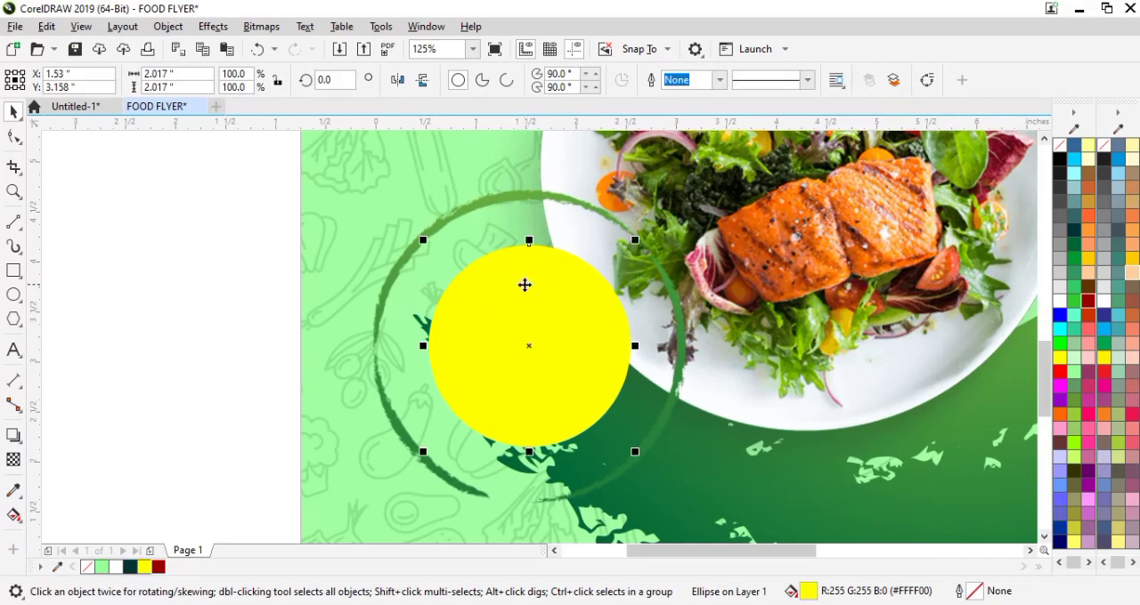
left_click_drag(635, 243, 682, 235)
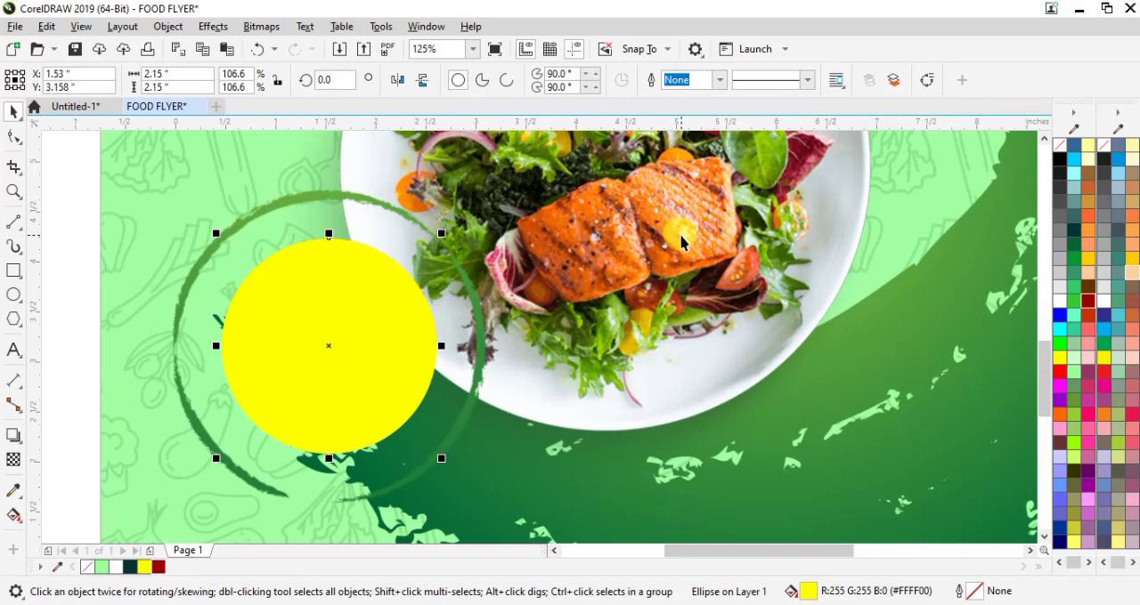
left_click(1061, 146)
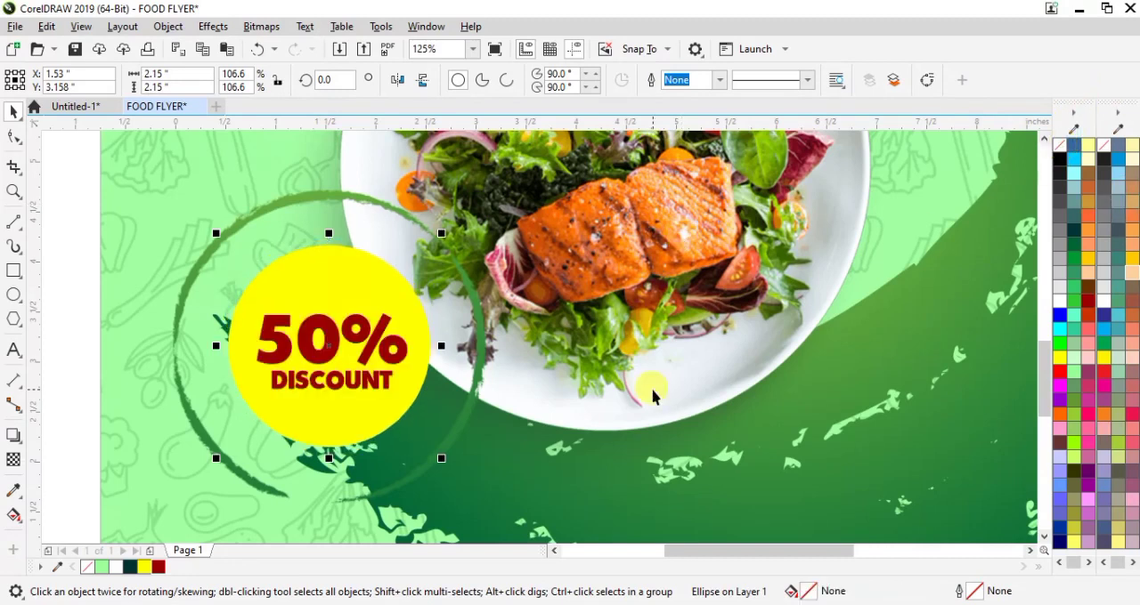
right_click(133, 568)
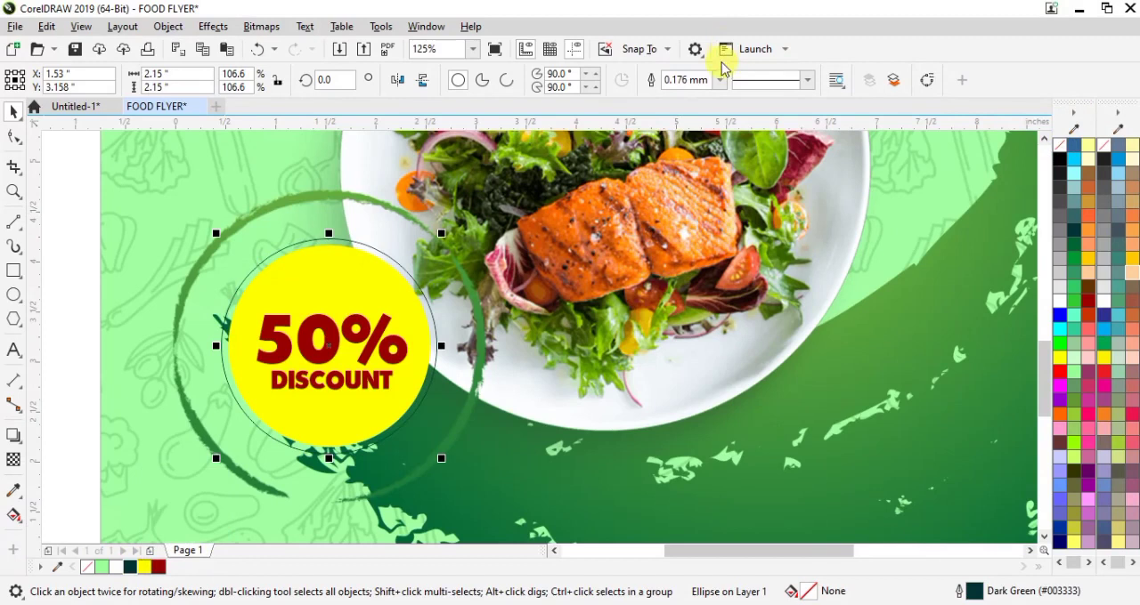
Step: Give the outer ring a dotted 0.75 mm white outline and enlarge it to about 2.37 in across
left_click(807, 80)
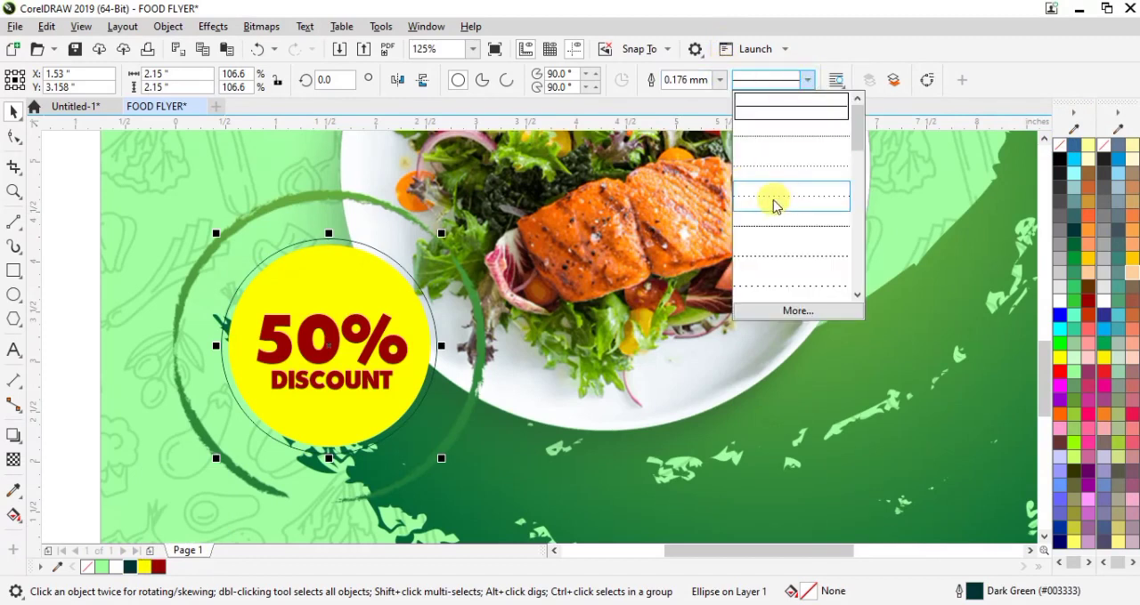
left_click(773, 172)
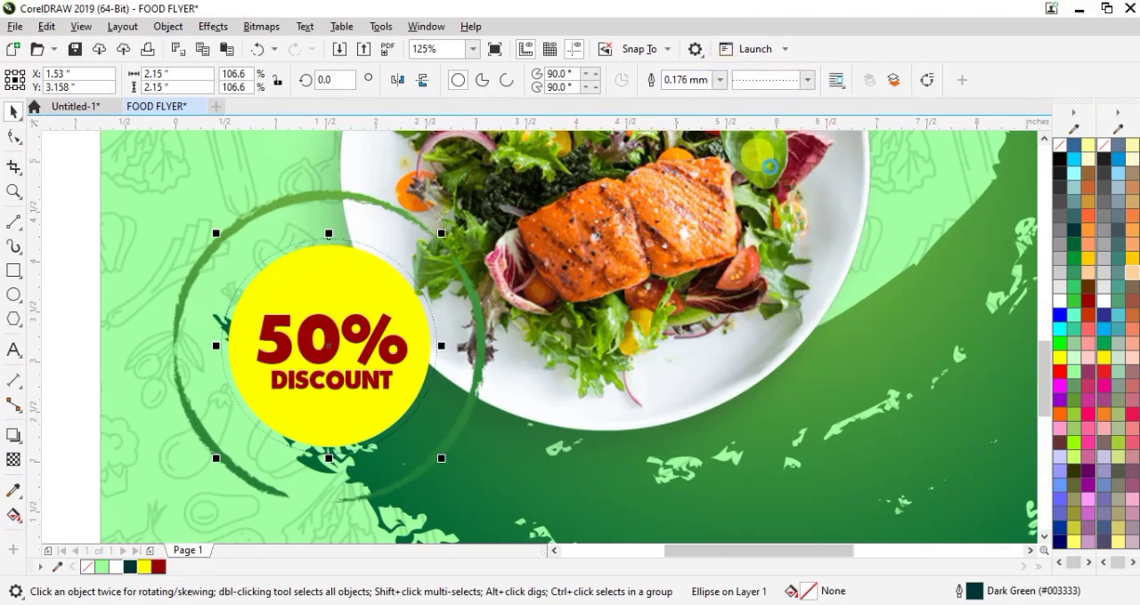
left_click(720, 80)
left_click(680, 186)
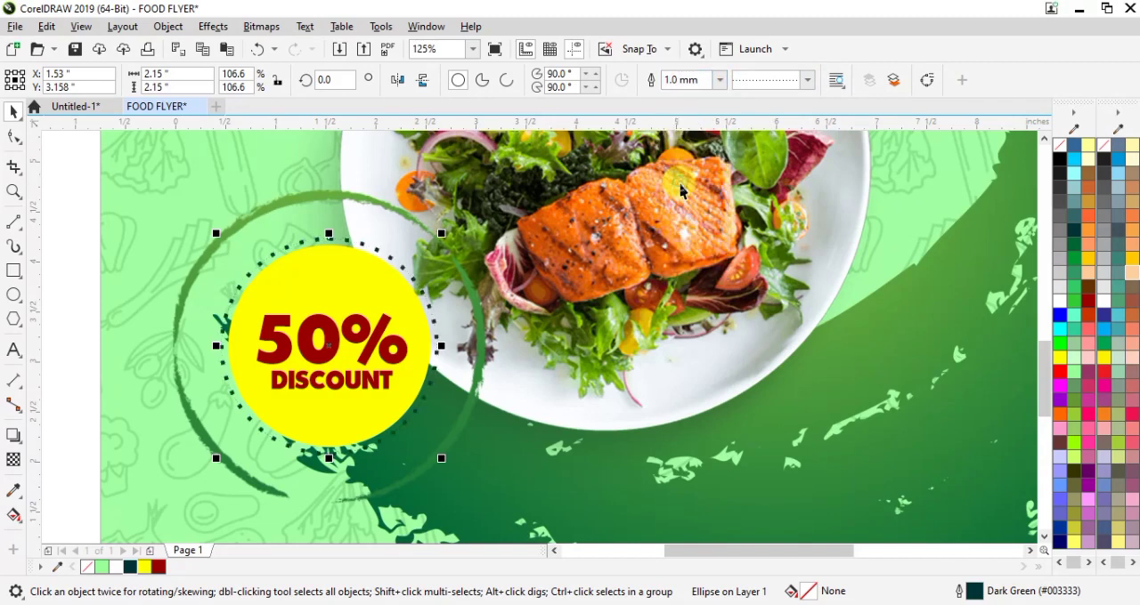
left_click(719, 80)
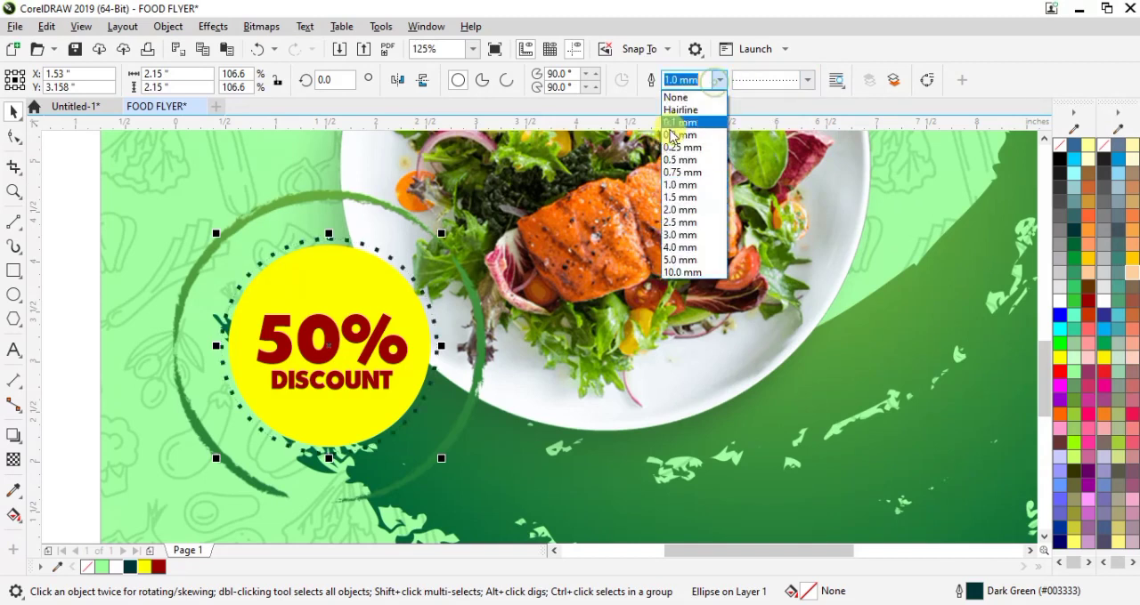
left_click(681, 172)
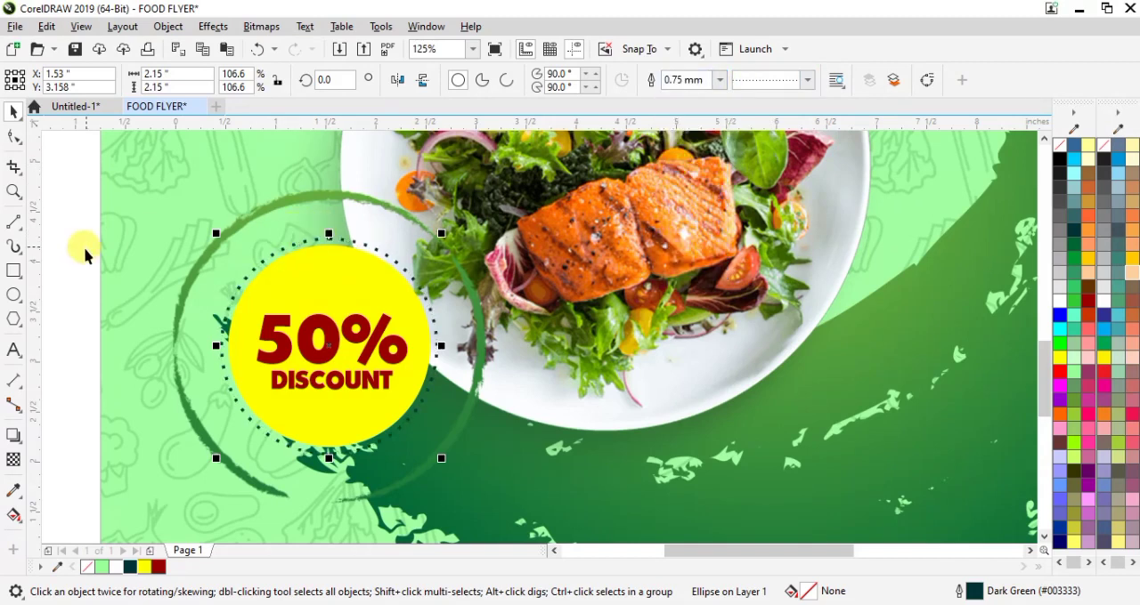
left_click_drag(443, 232, 453, 223)
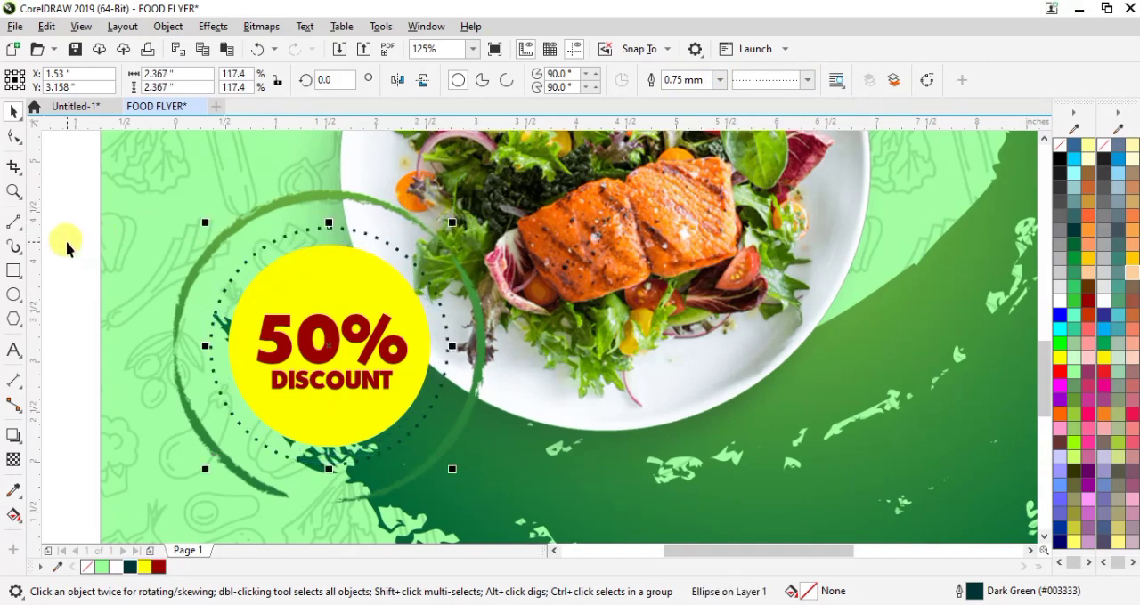
right_click(115, 567)
Step: Enlarge the tomato image to about 3.77 in wide and place it over the flyer's right edge, beside the plate
key("F3")
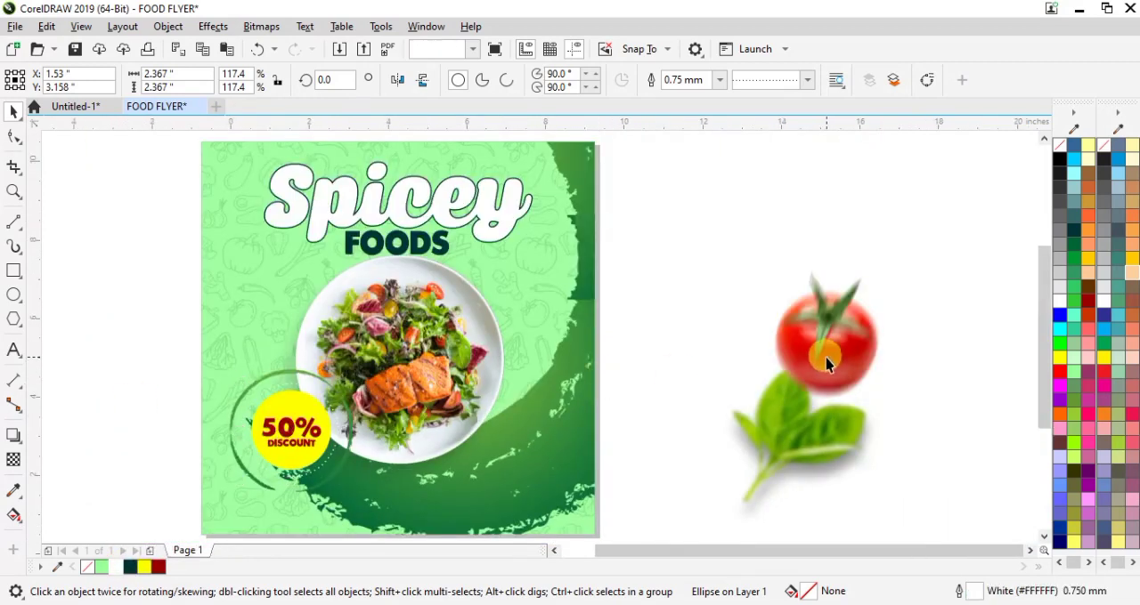
left_click(828, 361)
left_click_drag(862, 298, 659, 377)
left_click_drag(578, 308, 578, 303)
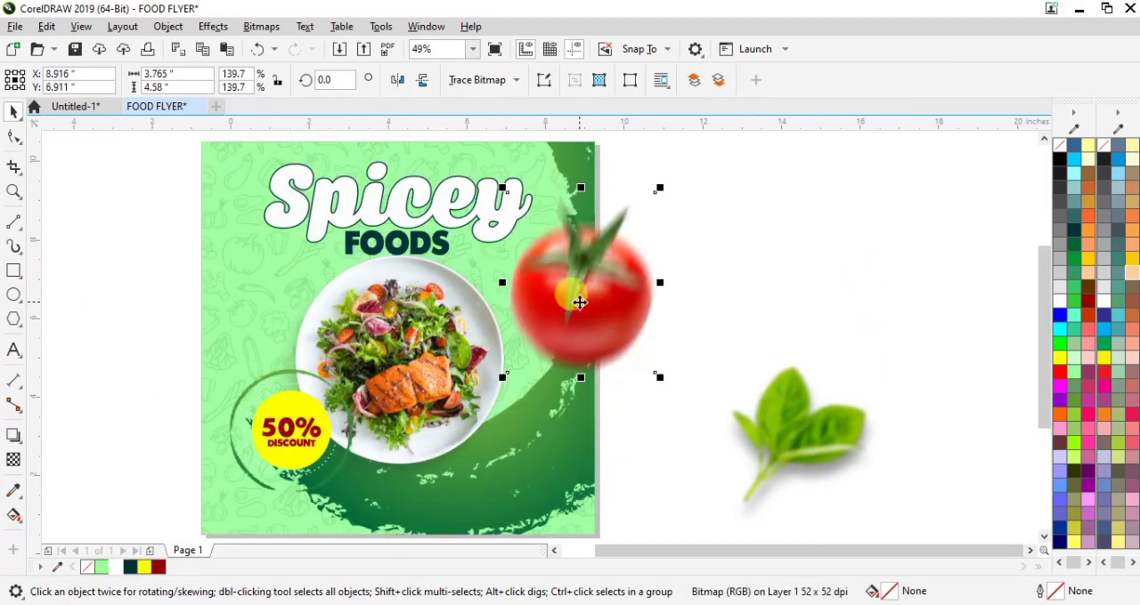
Step: Apply a Motion Blur to the tomato with distance 68 and direction 0, ignoring pixels outside the image
left_click(206, 28)
mouse_move(293, 127)
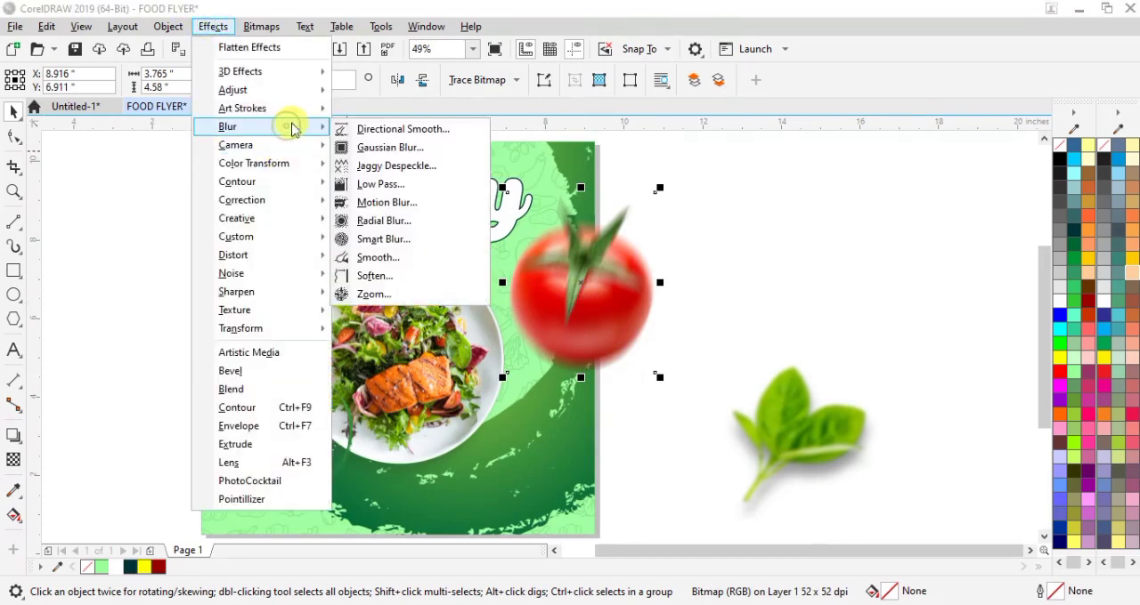
left_click(388, 203)
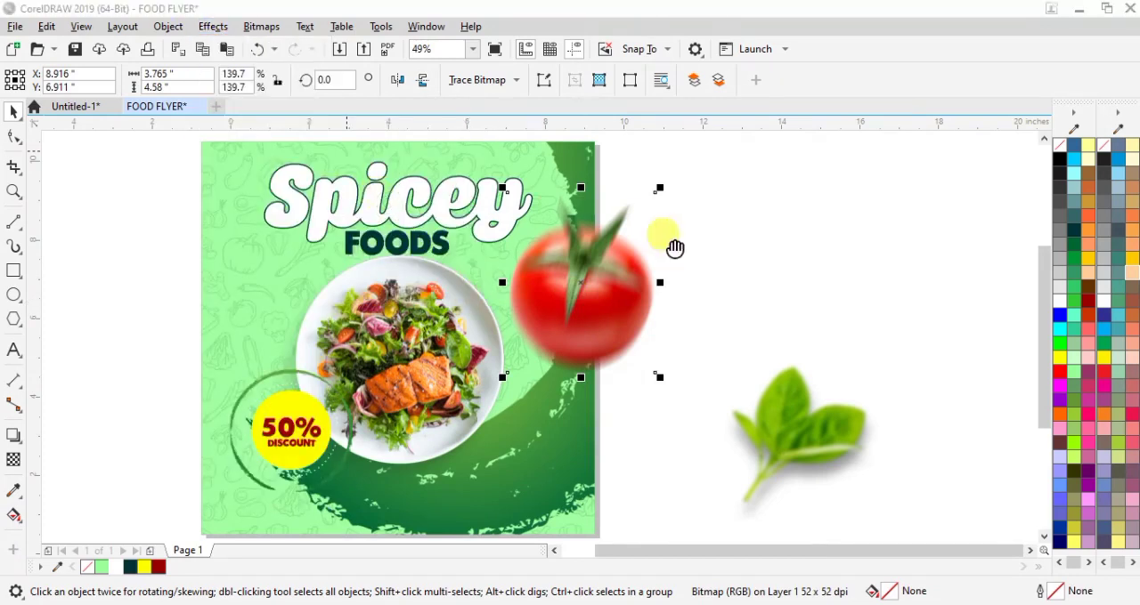
left_click_drag(570, 204, 228, 68)
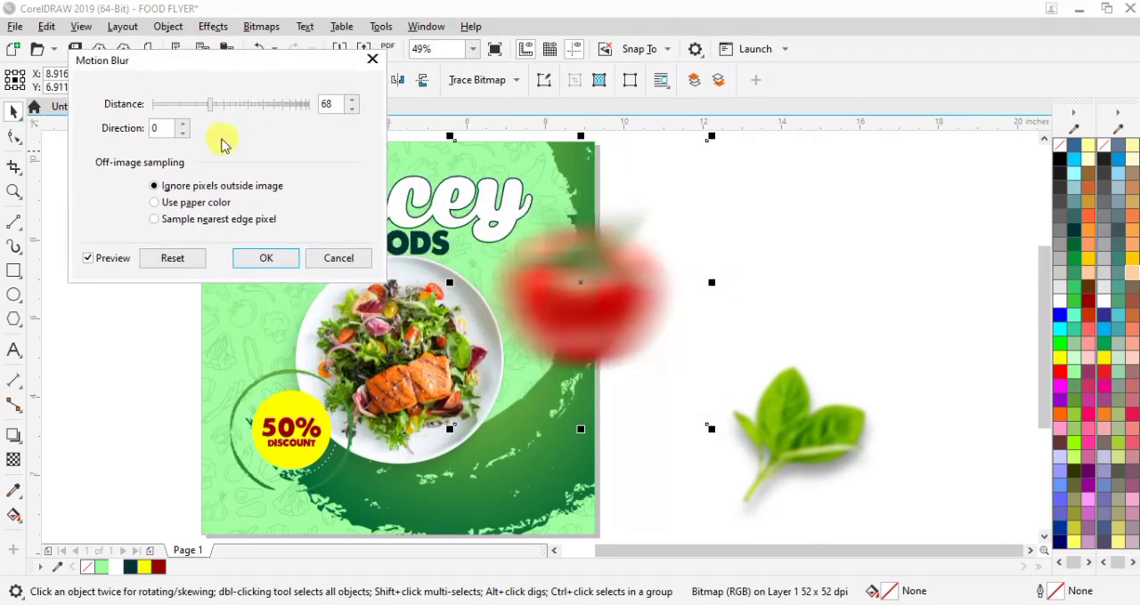
left_click(256, 270)
left_click(853, 237)
Step: Shrink the blurred tomato to about 4.3 in wide and position it across the flyer's right edge beside the plate
left_click(623, 311)
left_click_drag(711, 428, 675, 389)
left_click_drag(588, 286, 604, 315)
left_click_drag(685, 413, 638, 361)
left_click_drag(579, 298, 598, 323)
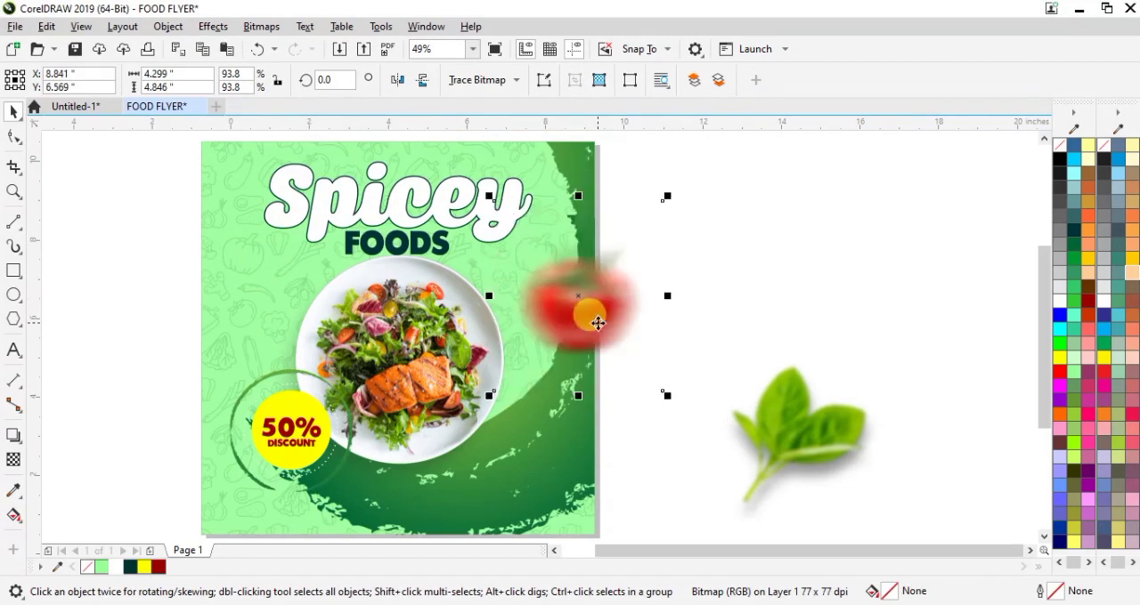
Step: PowerClip the blurred tomato inside the flyer background
right_click(597, 323)
left_click(666, 353)
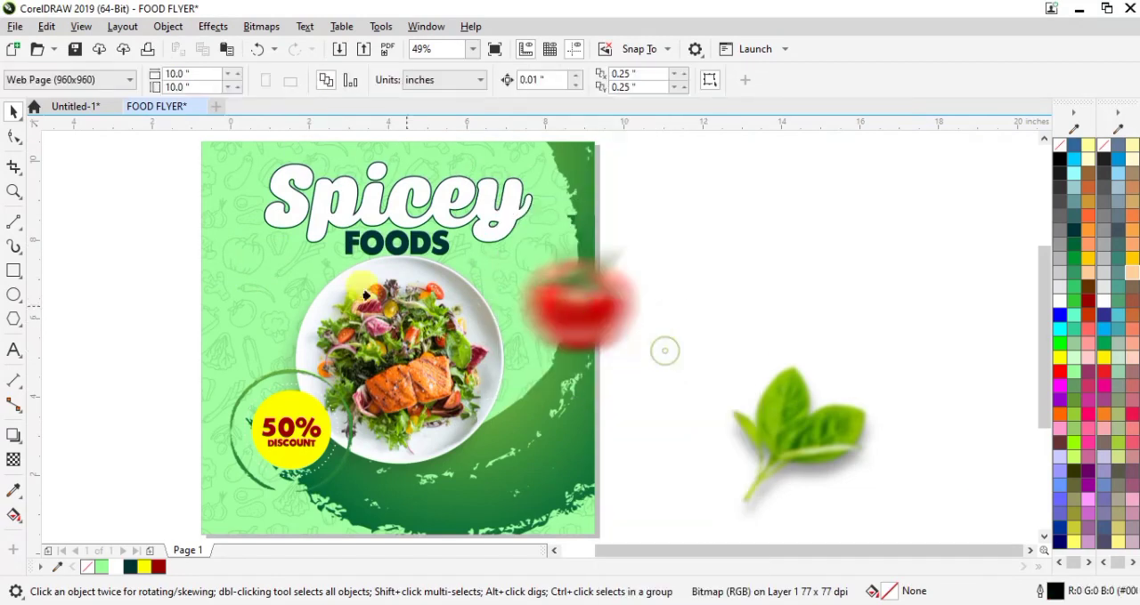
left_click(229, 266)
left_click(763, 362)
Step: Shrink the basil leaf image and place it at the plate's upper-left edge, above the discount badge
left_click(804, 443)
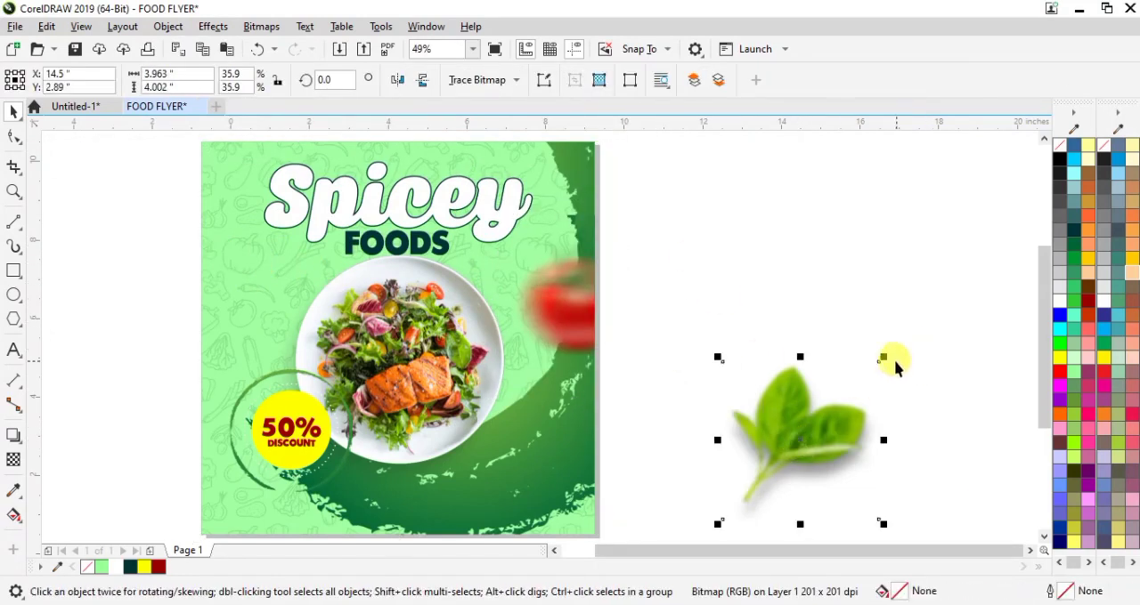
left_click_drag(883, 355, 856, 383)
left_click_drag(808, 448, 311, 294)
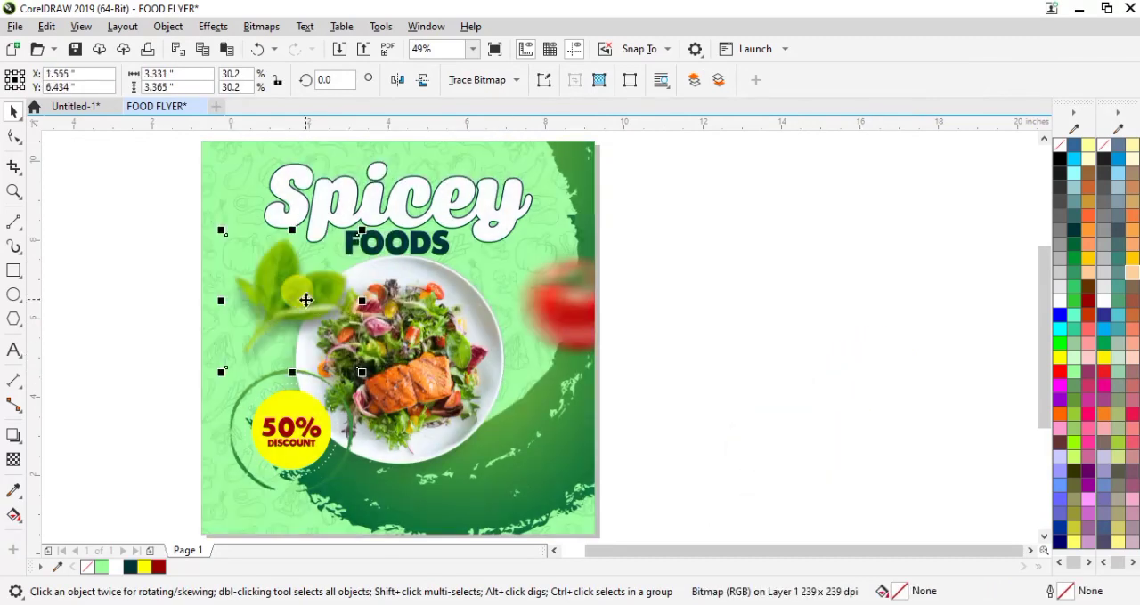
left_click_drag(359, 236, 326, 269)
left_click_drag(271, 319, 281, 331)
left_click(900, 375)
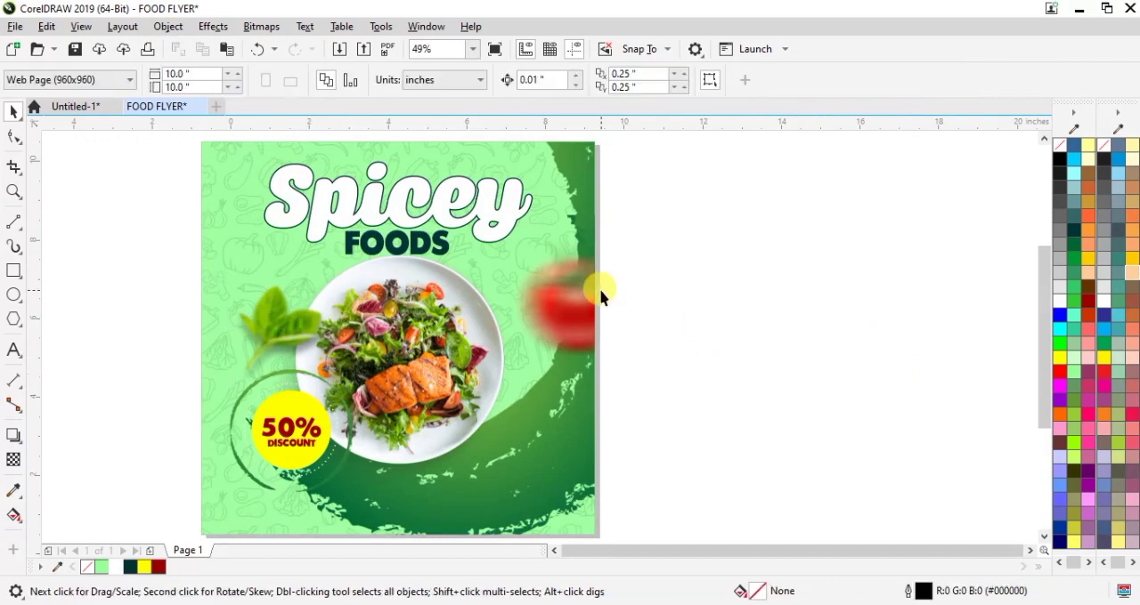
Step: Add the text "ORDER NOW" in Arial 24 pt just below the flyer
key("F4")
left_click_drag(1042, 287, 1043, 338)
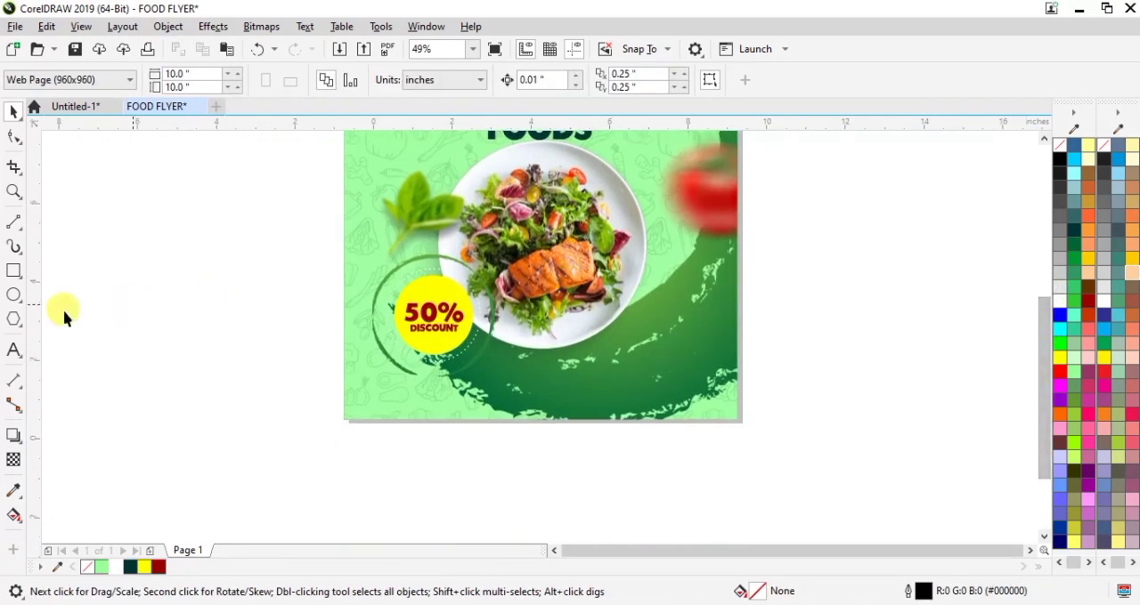
left_click(13, 355)
left_click(454, 457)
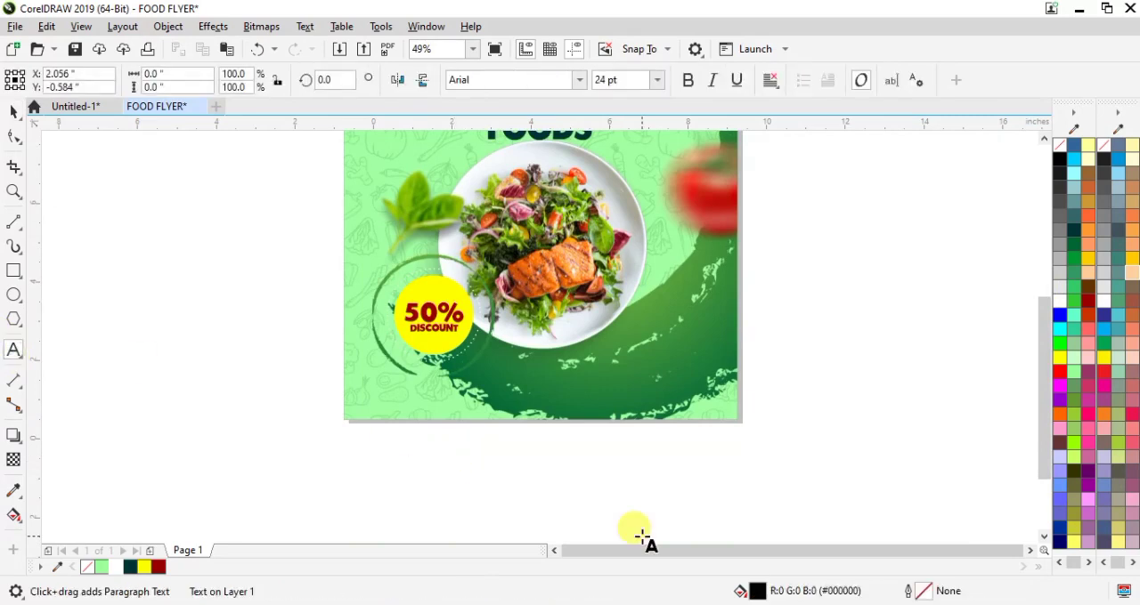
type("ORDER NOW")
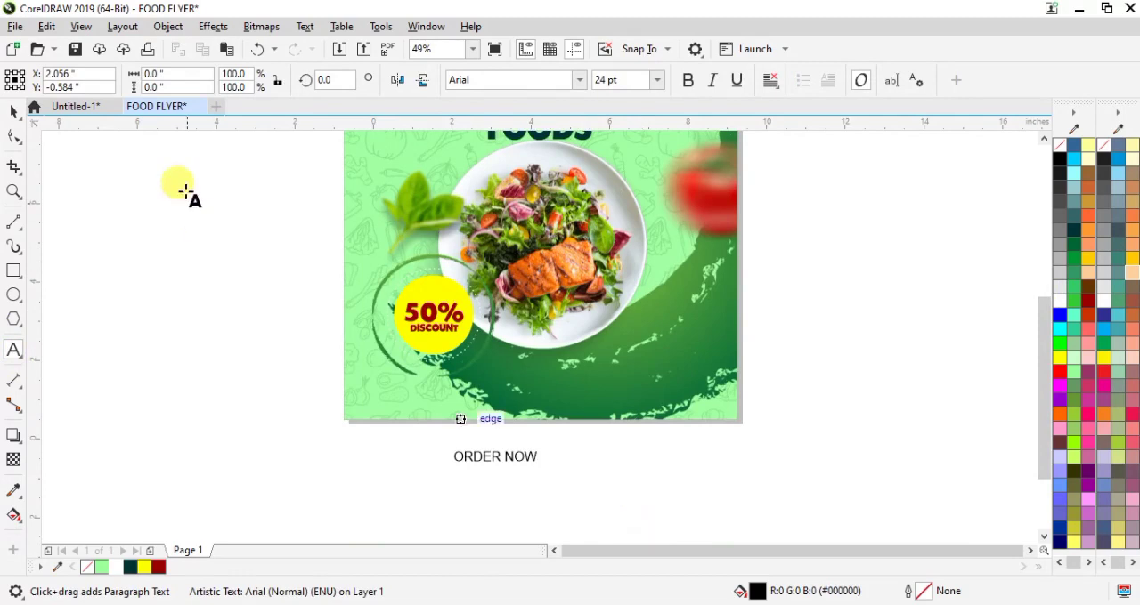
left_click(13, 111)
Step: Draw a rectangle about 2.78 by 0.44 in on the green brush stroke at the flyer's lower right
left_click(13, 270)
left_click_drag(572, 449, 629, 384)
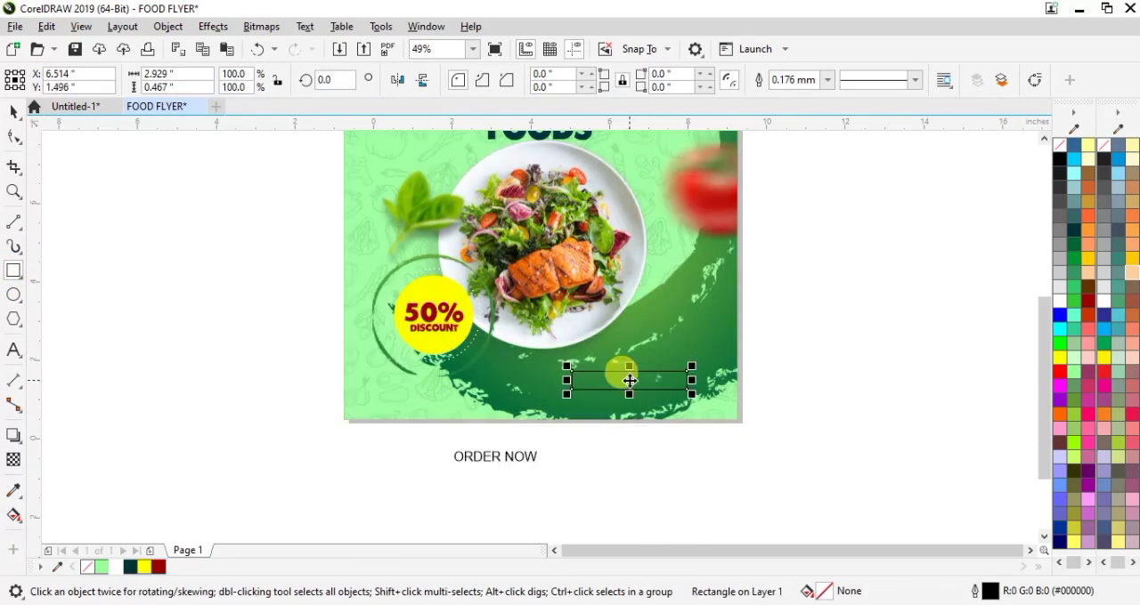
scroll(629, 384, "up", 2)
left_click_drag(748, 358, 735, 358)
left_click_drag(626, 381, 623, 381)
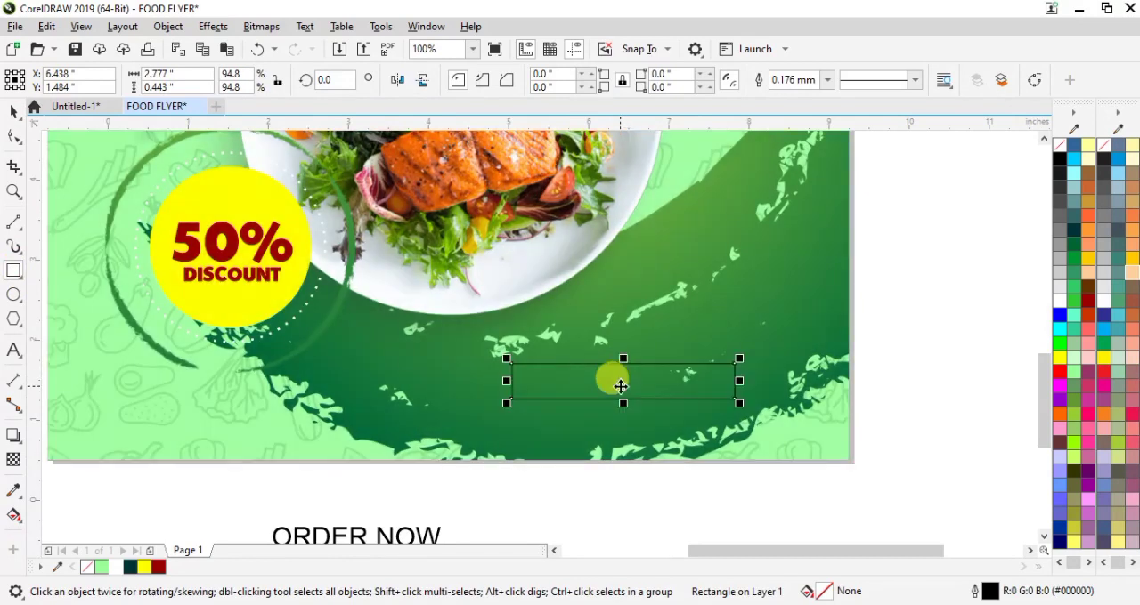
Step: Fill the rectangle with yellow and remove its outline
left_click(143, 567)
left_click(828, 80)
left_click(796, 95)
Step: Round all four corners of the yellow rectangle to about 0.22 in, giving it a pill shape
left_click(14, 138)
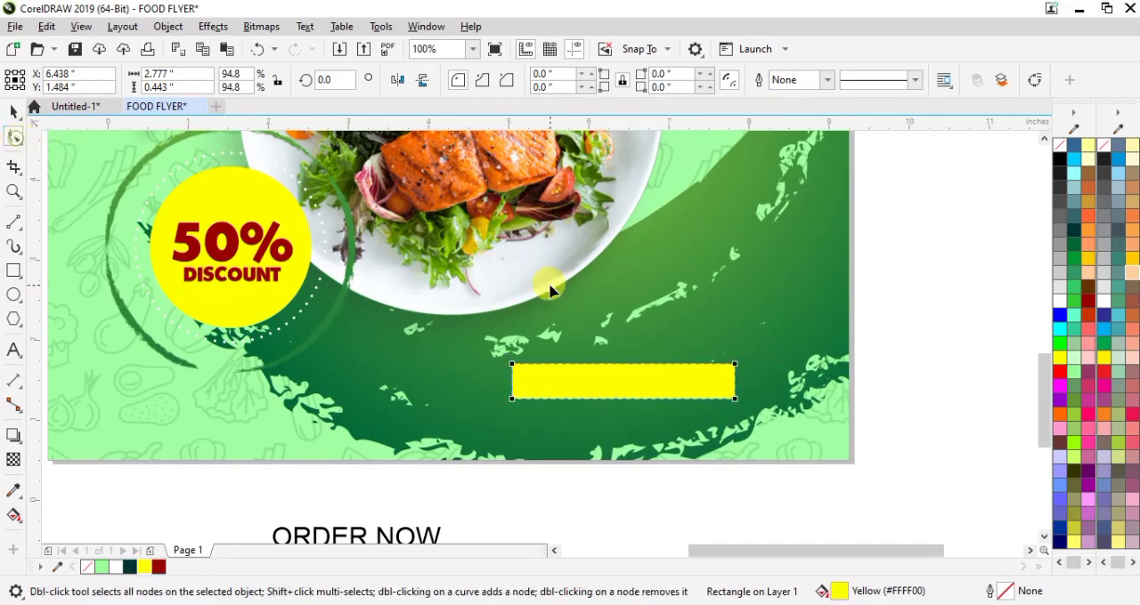
left_click_drag(511, 365, 566, 380)
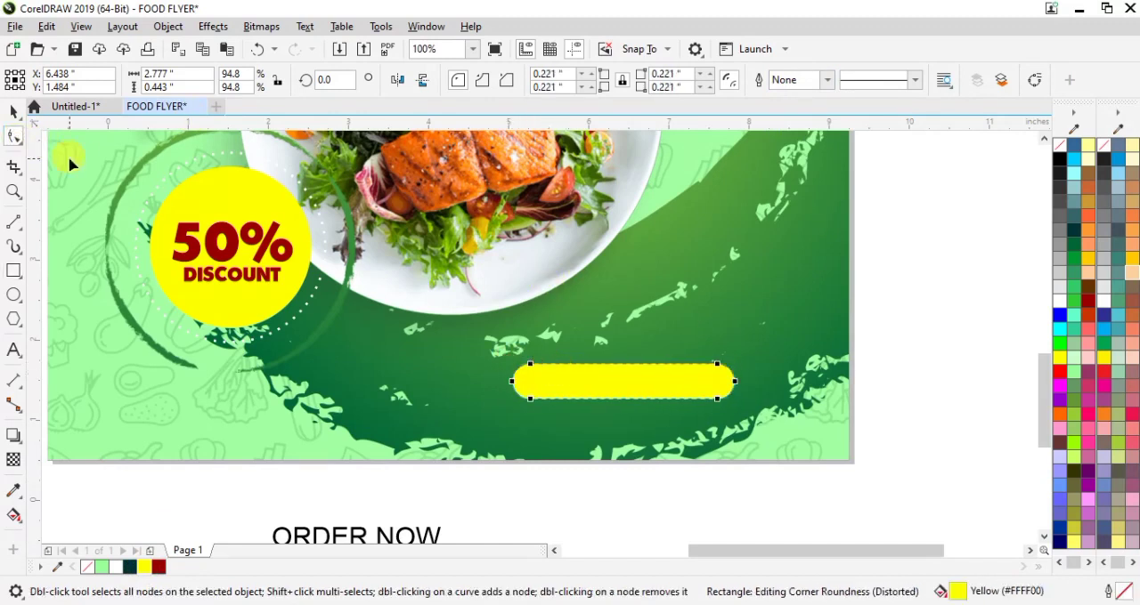
left_click(14, 108)
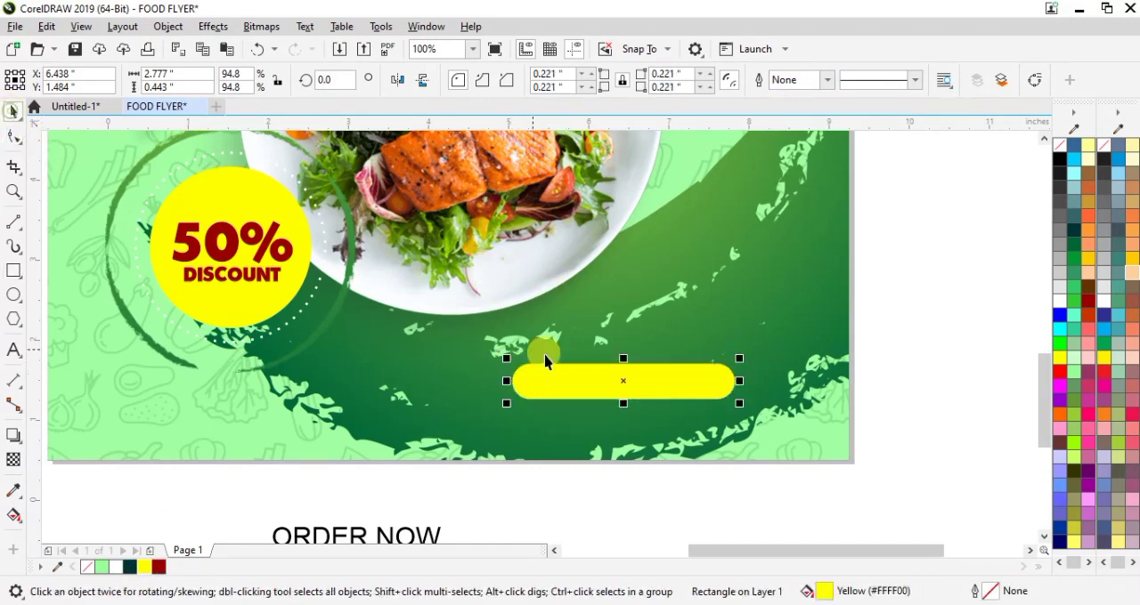
Step: Move the ORDER NOW text onto the yellow pill shape and centre it there
left_click(356, 534)
left_click_drag(356, 534, 629, 389)
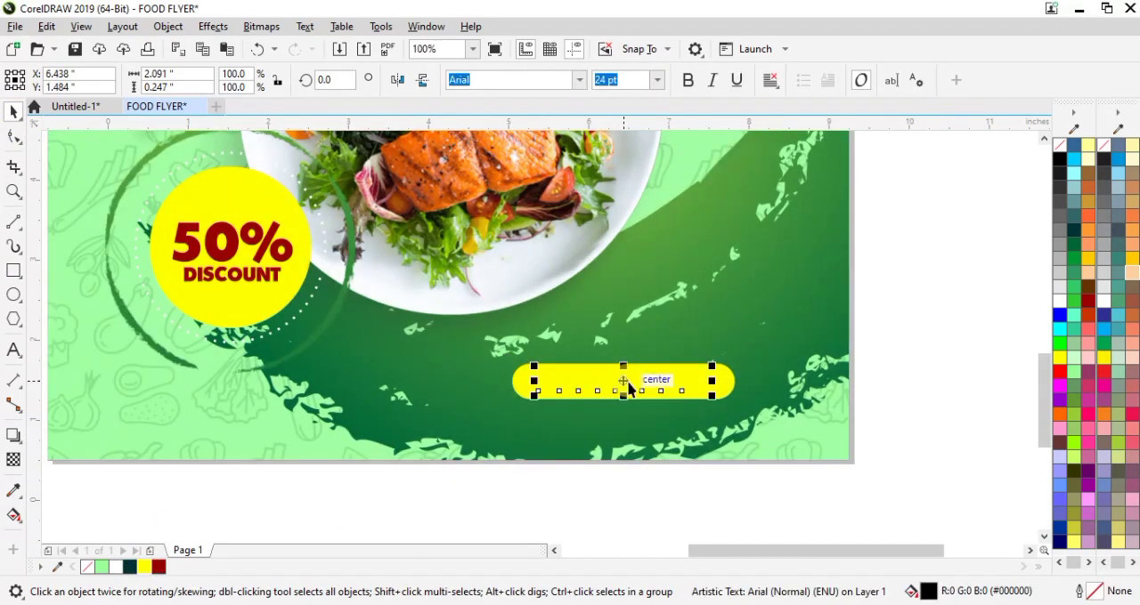
left_click(728, 383, "shift")
left_click(590, 473)
left_click(621, 383)
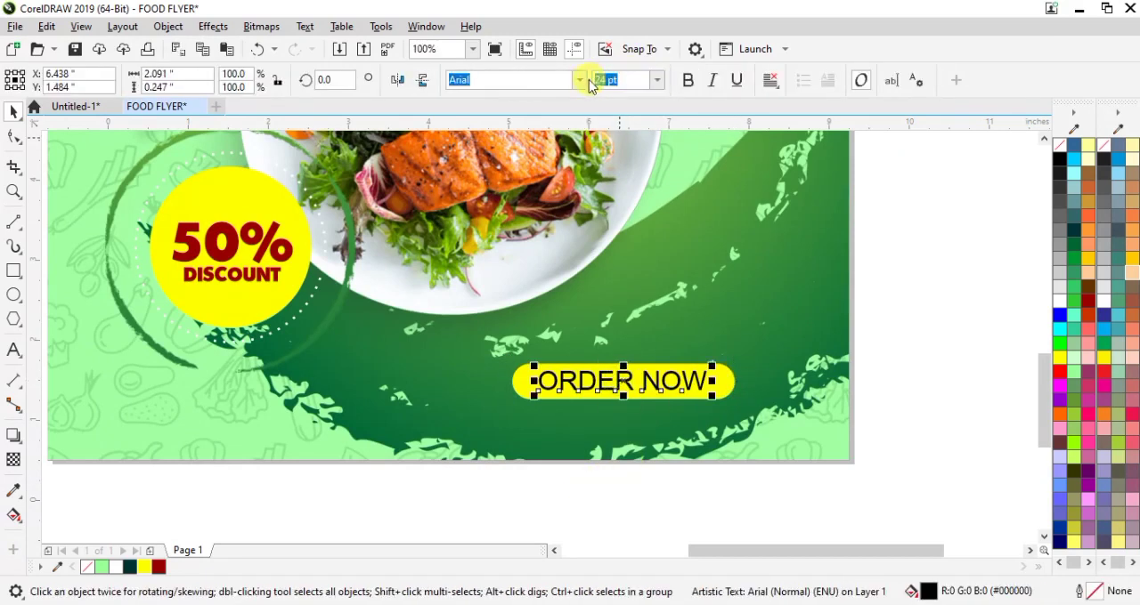
Step: Set the ORDER NOW text in MontrealSerial-Heavy and skew it to lean to the right
left_click(579, 80)
left_click(514, 134)
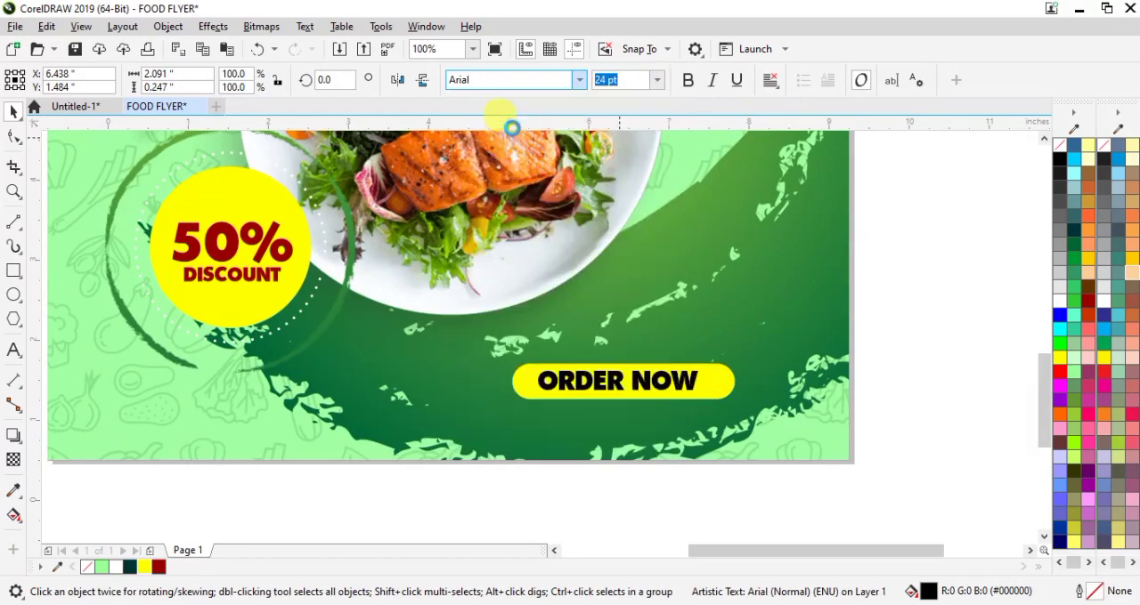
left_click_drag(618, 362, 631, 353)
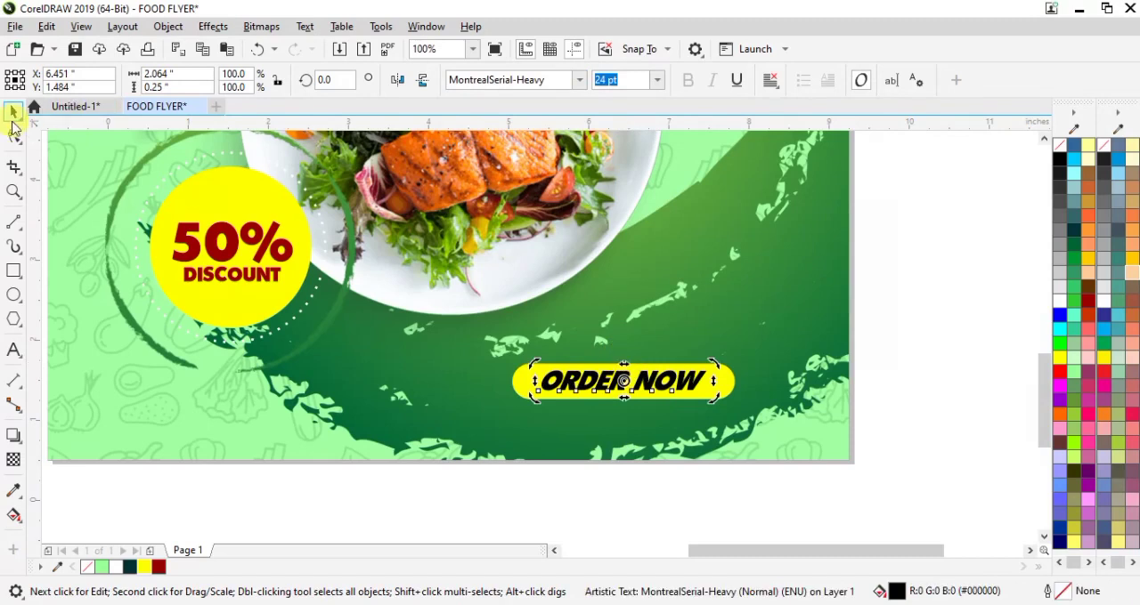
left_click(947, 387)
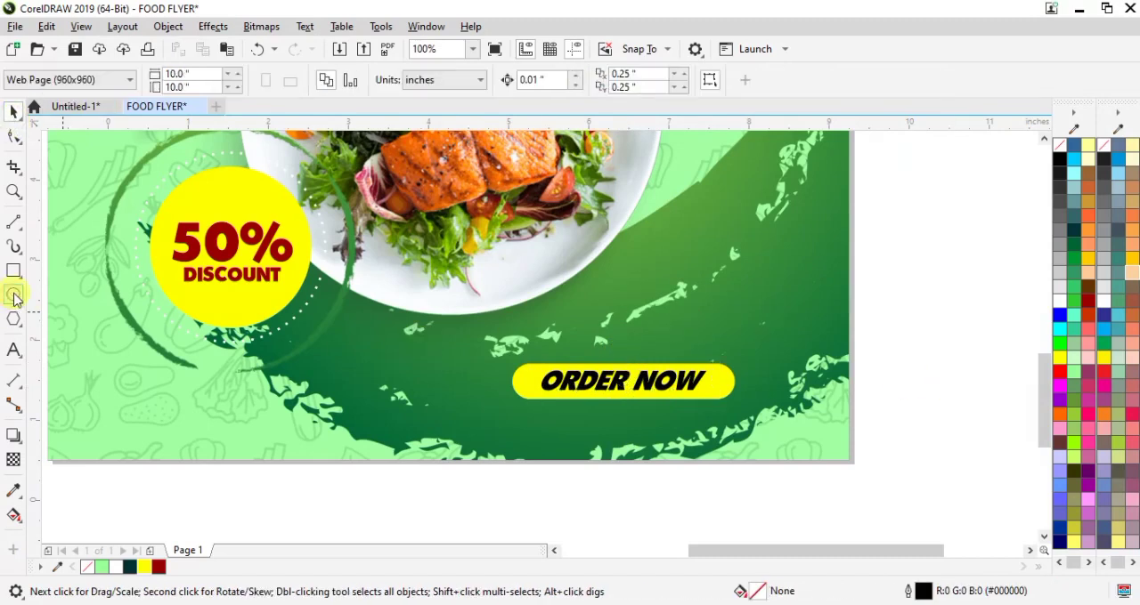
Step: Draw a circle about 0.18 in wide just right of the yellow pill, fill it white and remove its outline
left_click(14, 297)
left_click_drag(496, 485, 746, 382)
key("space")
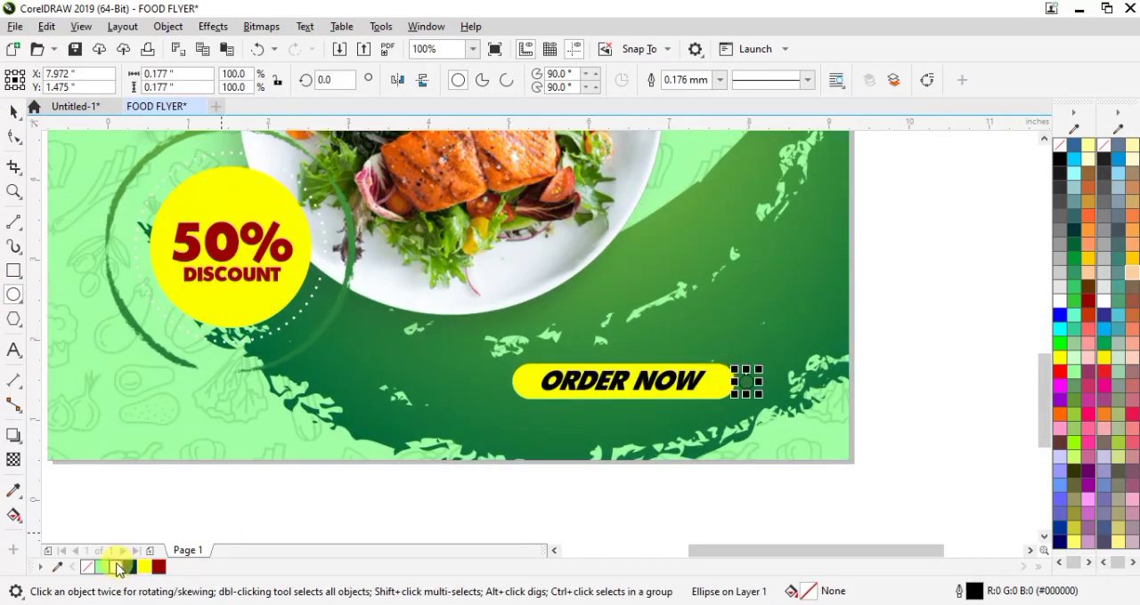
left_click(117, 568)
left_click(720, 80)
left_click(686, 95)
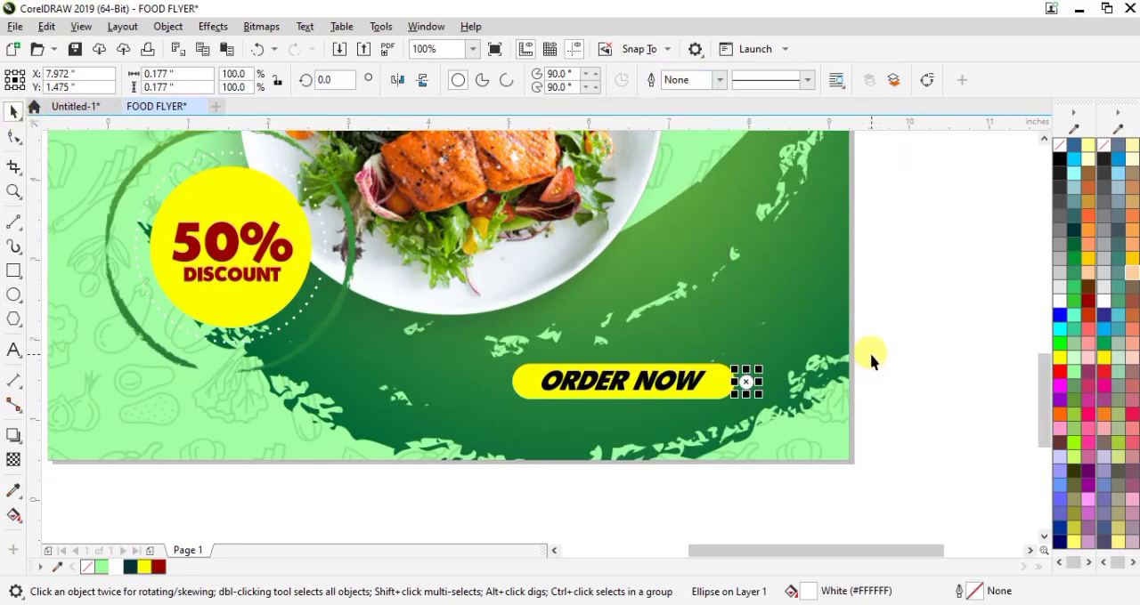
Step: Duplicate the white circle to the right to make an evenly spaced row of three dots beside the pill
scroll(867, 359, "up", 1)
left_click_drag(621, 419, 689, 412)
left_click(840, 414)
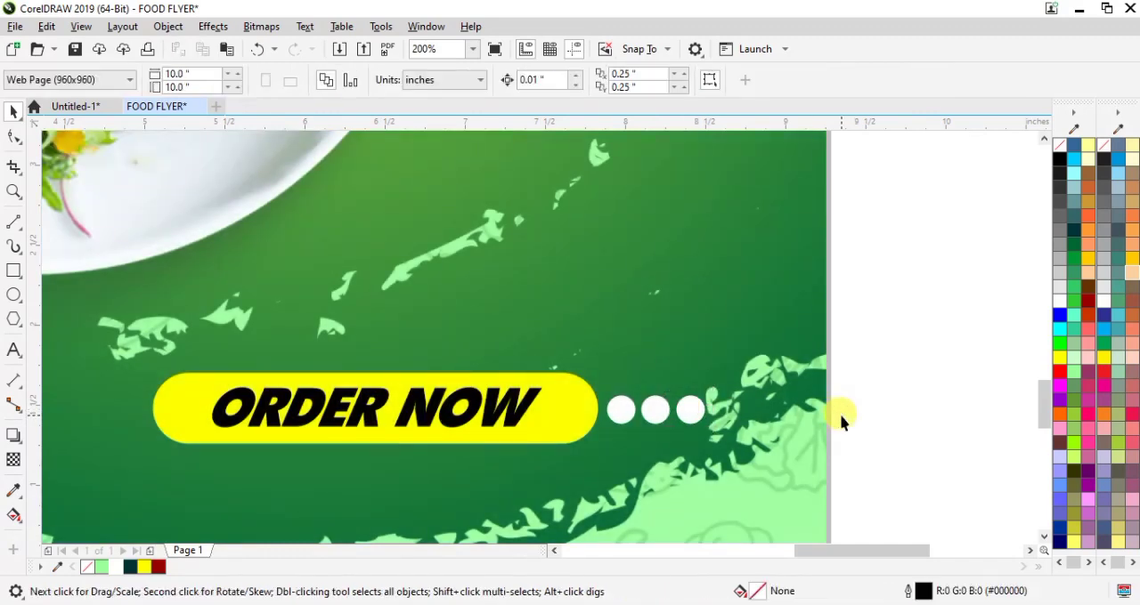
key("shift+F4")
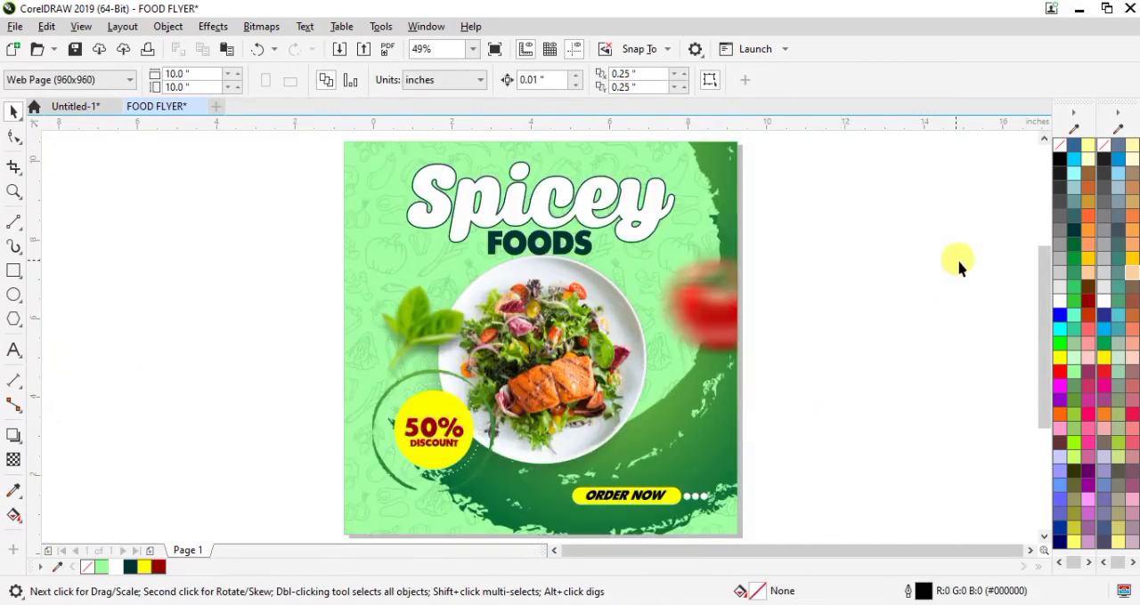
Step: Add the contact phone number as Arial 24 pt artistic text below the flyer
left_click_drag(1048, 271, 1030, 329)
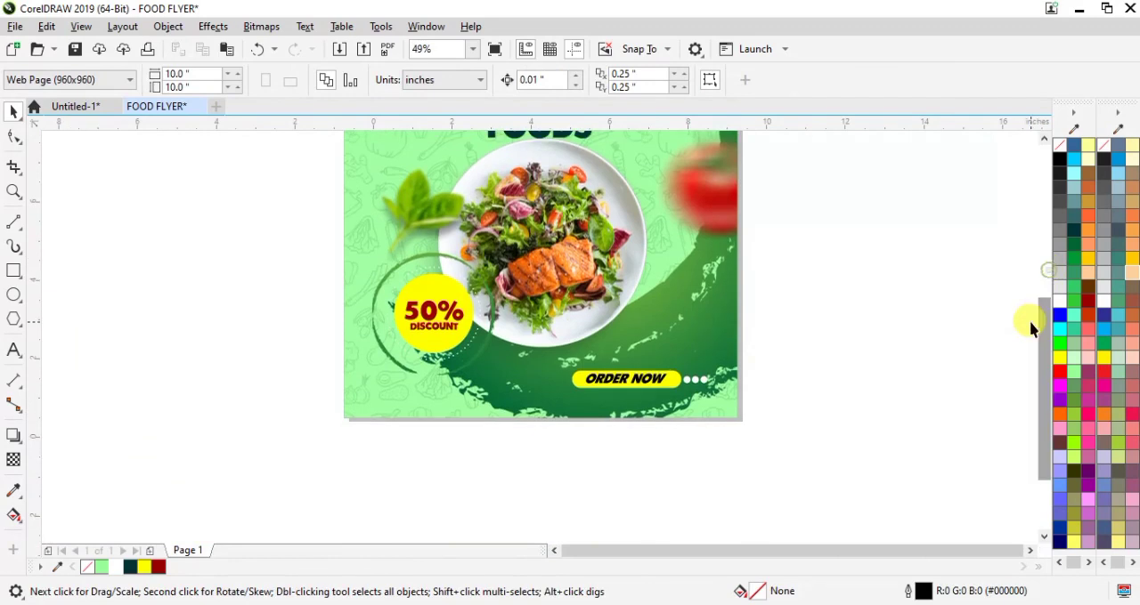
left_click(14, 349)
left_click(558, 481)
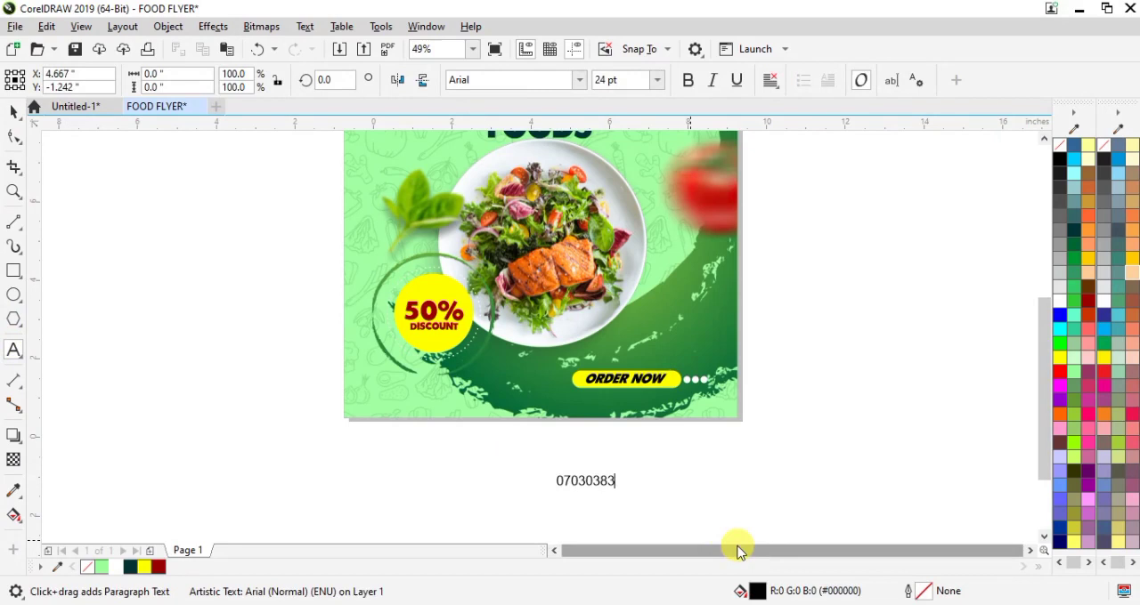
Step: Place the phone number under the ORDER NOW button and set it in white MontrealSerial-Heavy
left_click(12, 112)
left_click_drag(596, 480, 628, 400)
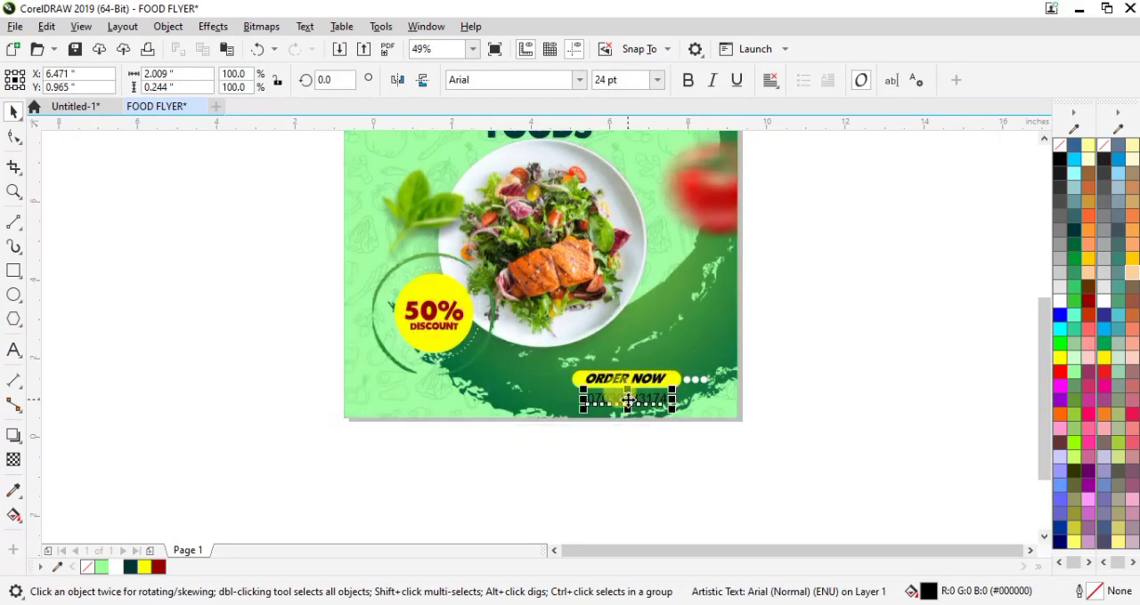
left_click(580, 79)
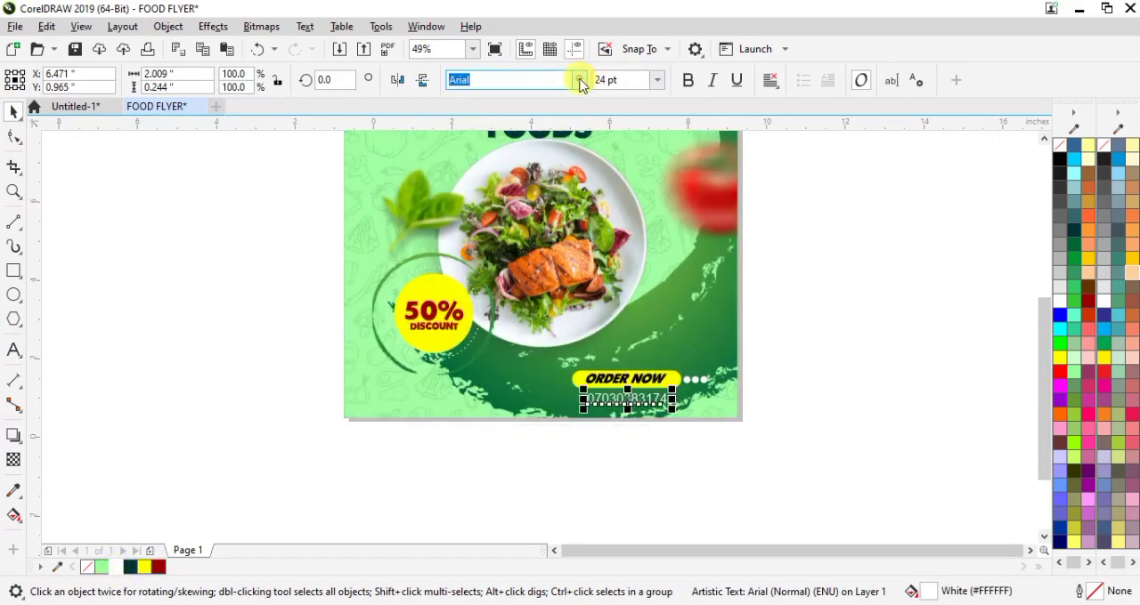
left_click(492, 134)
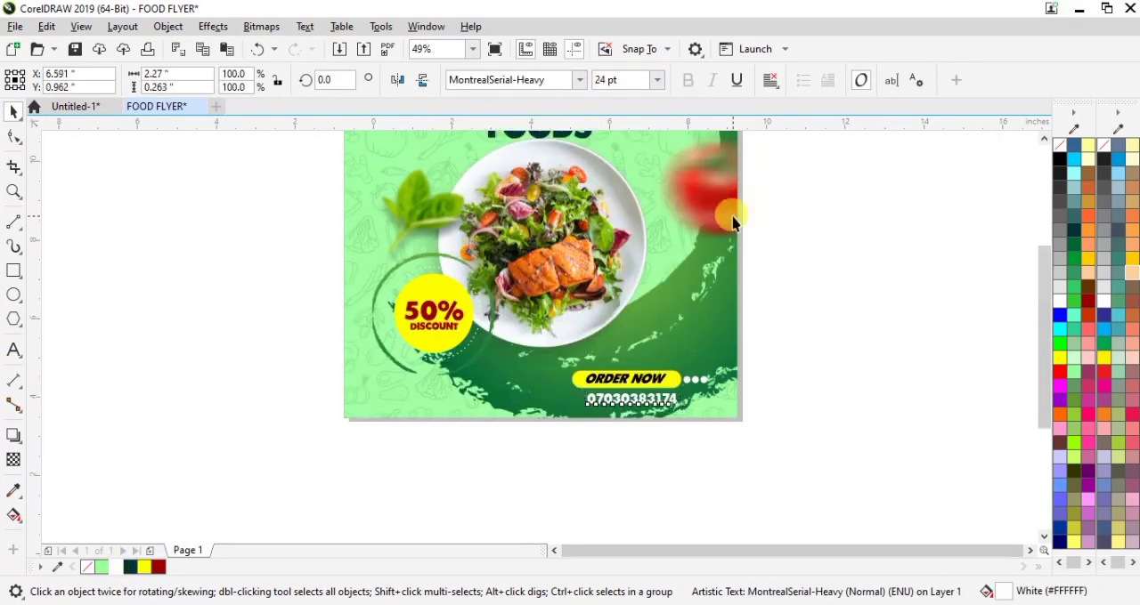
Step: Centre the phone number horizontally beneath the yellow ORDER NOW pill, leaving a small gap between them
scroll(1041, 273, "down", 3)
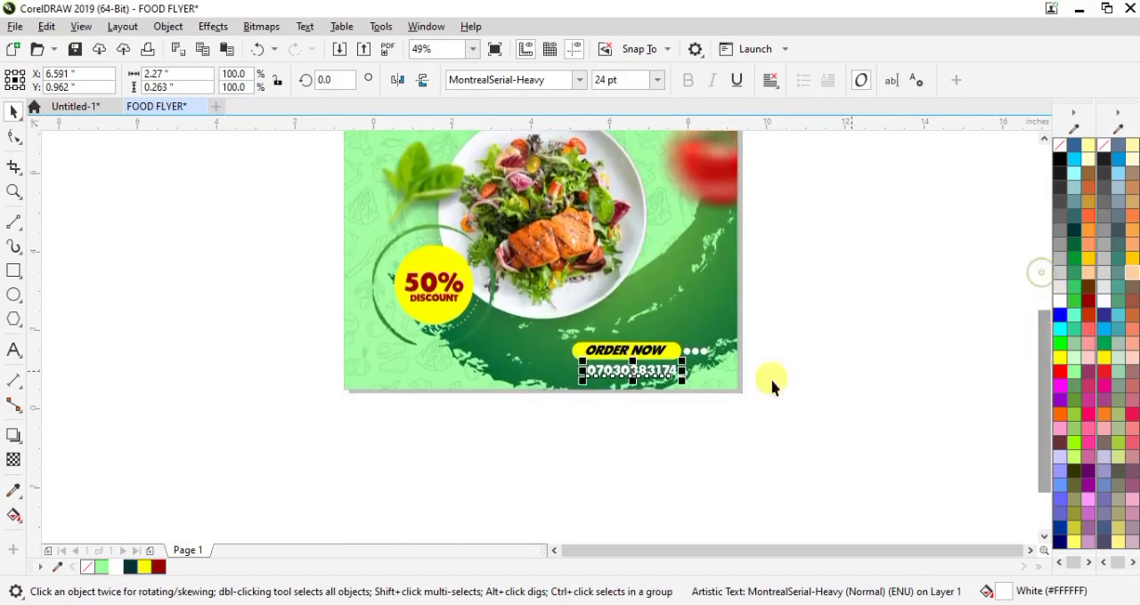
scroll(623, 394, "up", 2)
left_click_drag(699, 363, 684, 354)
left_click(528, 306, "shift")
left_click(498, 478)
left_click(613, 345)
left_click_drag(613, 345, 613, 344)
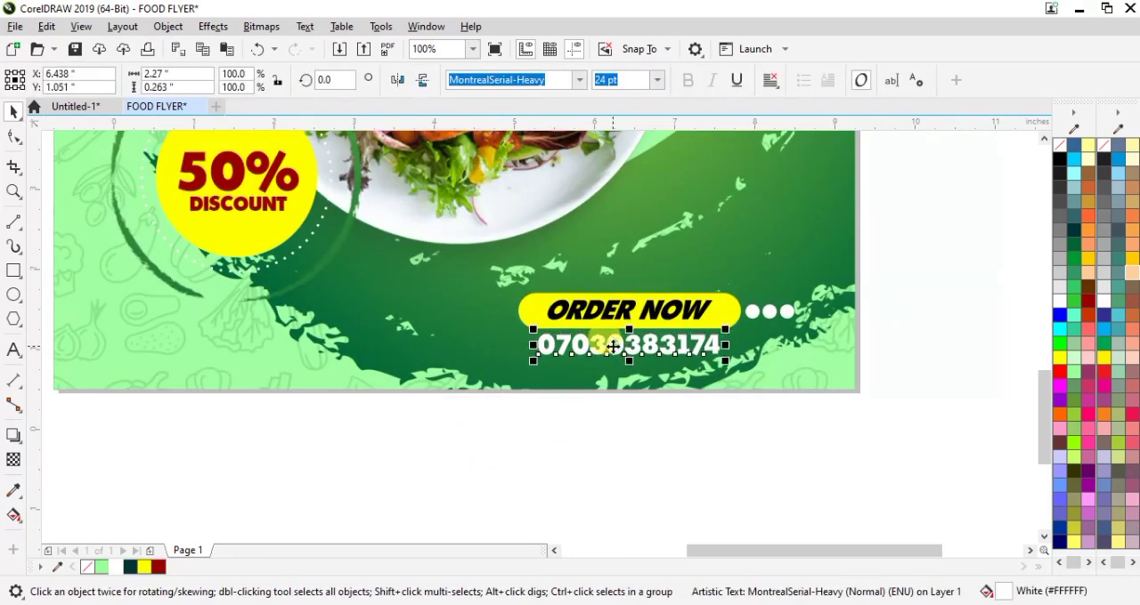
left_click(626, 324)
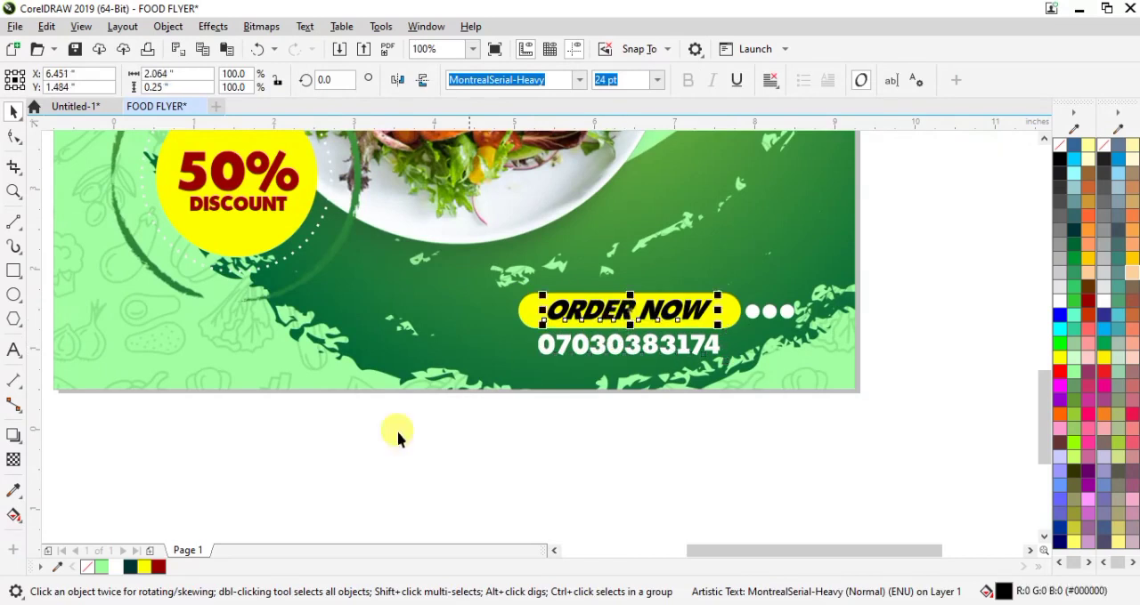
left_click(484, 465)
key("shift+F4")
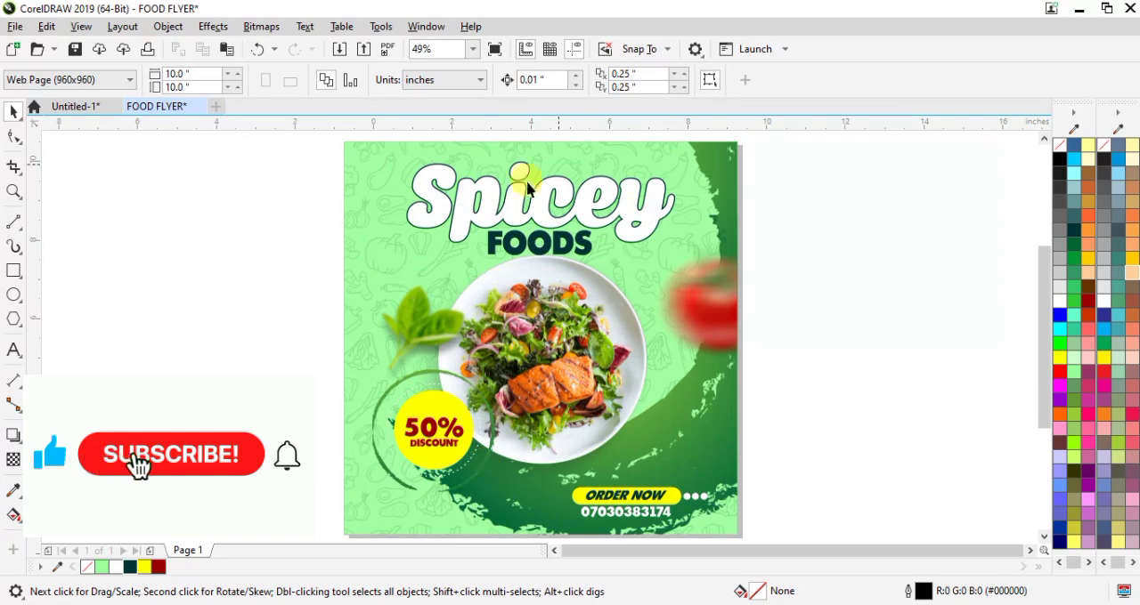